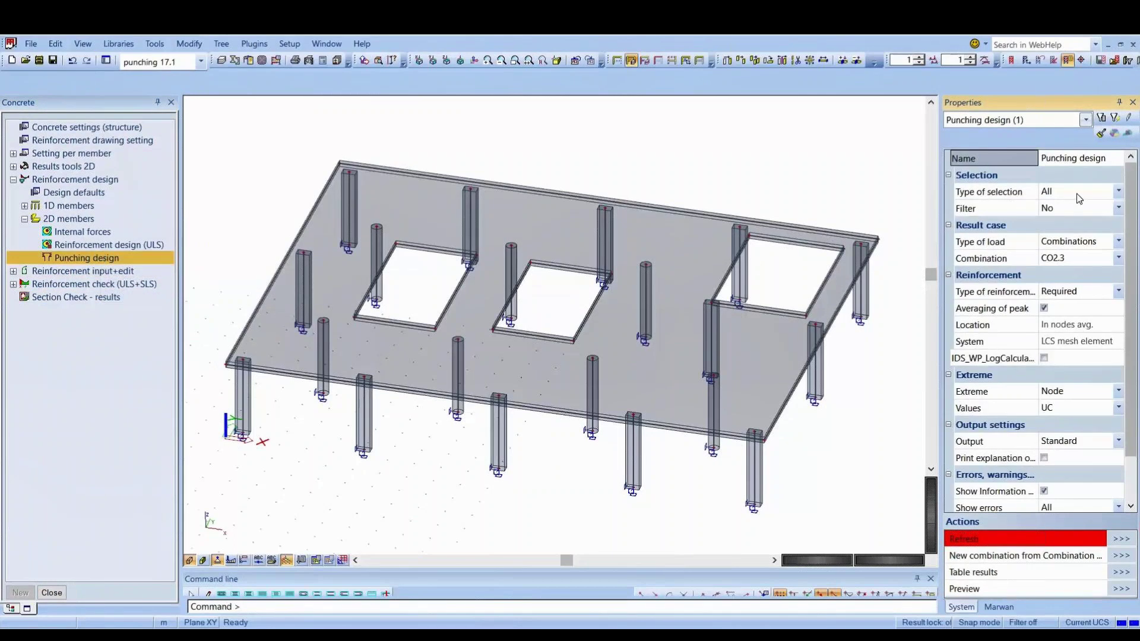
# Run the punching design on all nodes for combination CO2.3, with required reinforcement, extreme per node and UC values
pyautogui.click(1077, 194)
pyautogui.click(1079, 197)
pyautogui.click(1103, 248)
pyautogui.click(1103, 248)
pyautogui.click(1103, 248)
pyautogui.click(1100, 294)
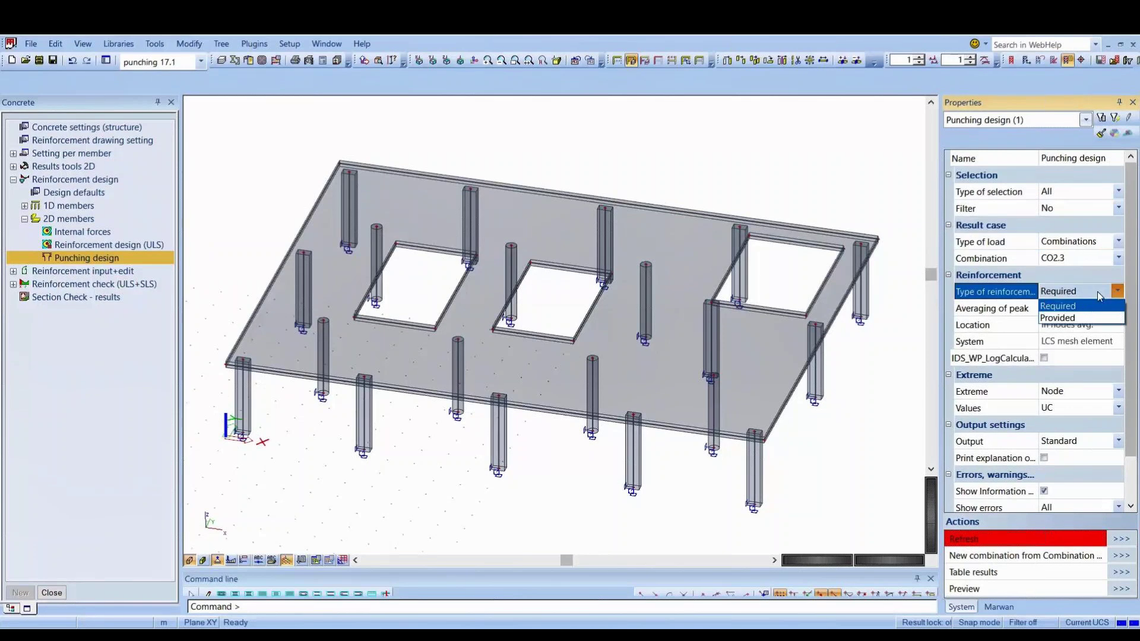
pyautogui.click(1079, 306)
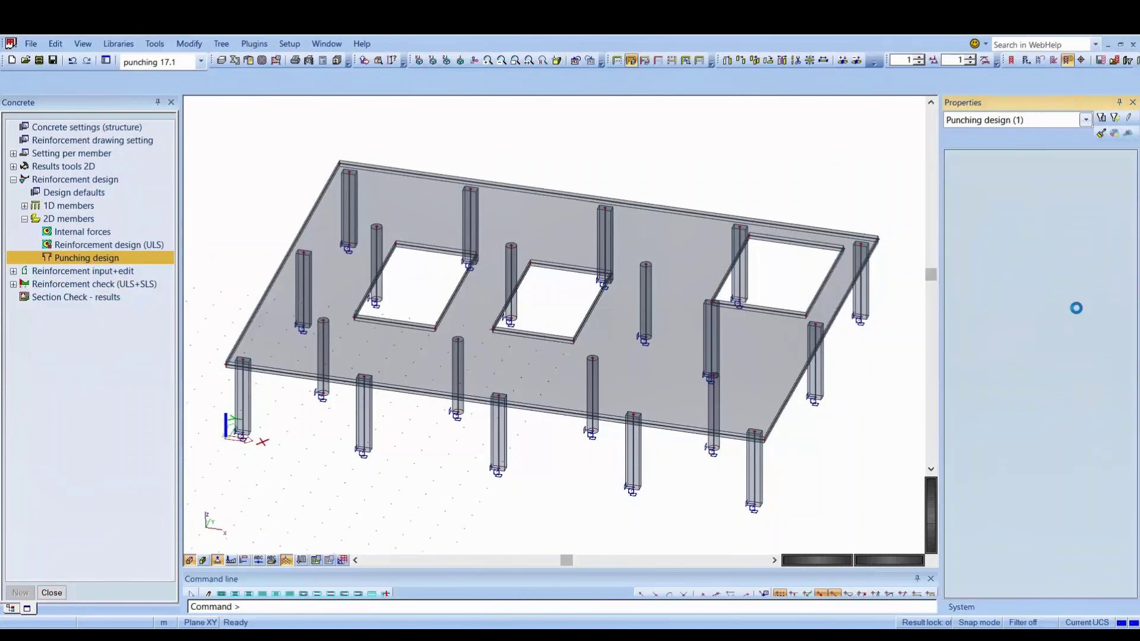
pyautogui.click(1075, 390)
pyautogui.click(1075, 390)
pyautogui.scroll(-3, 1136, 432)
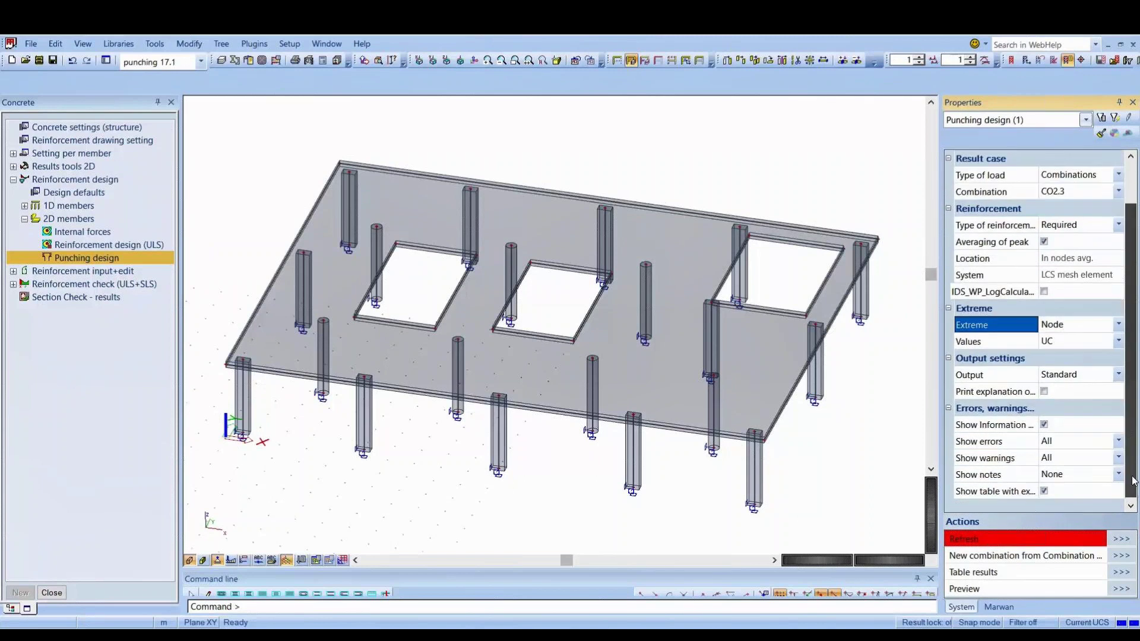
pyautogui.click(1122, 539)
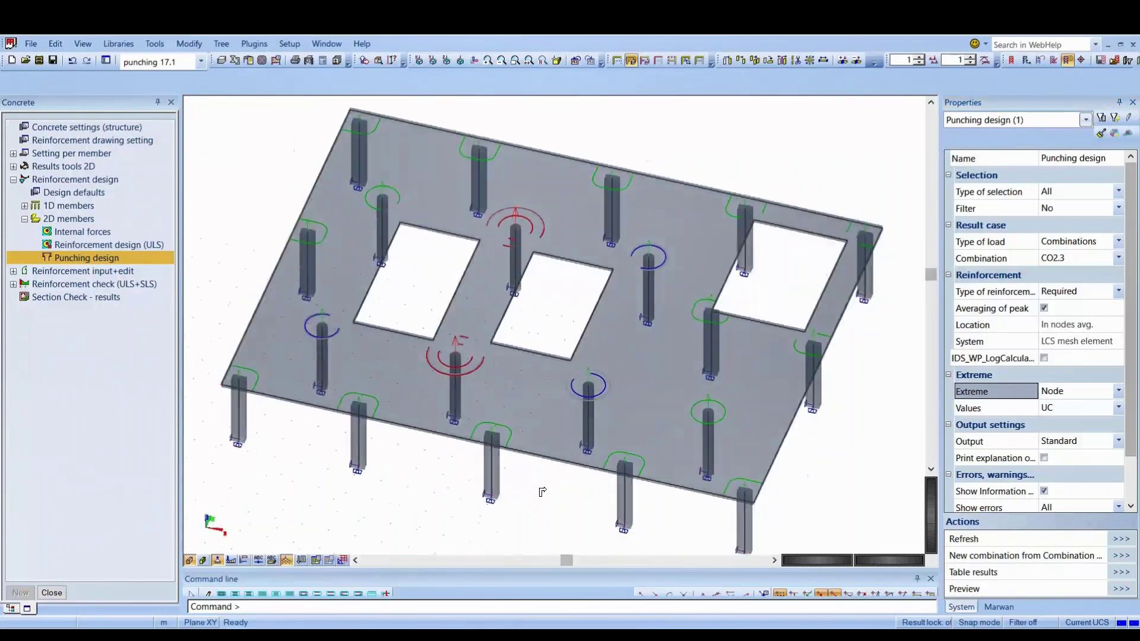
# View the slab from above and examine the punching unity checks around the columns near the openings
pyautogui.click(447, 61)
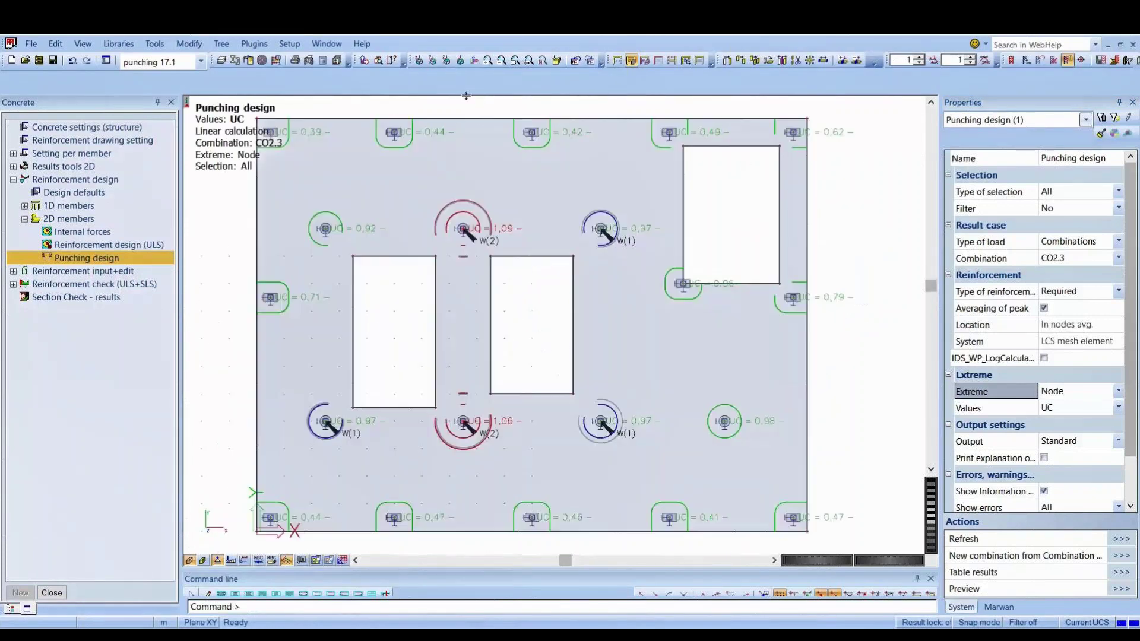
pyautogui.scroll(3, 790, 311)
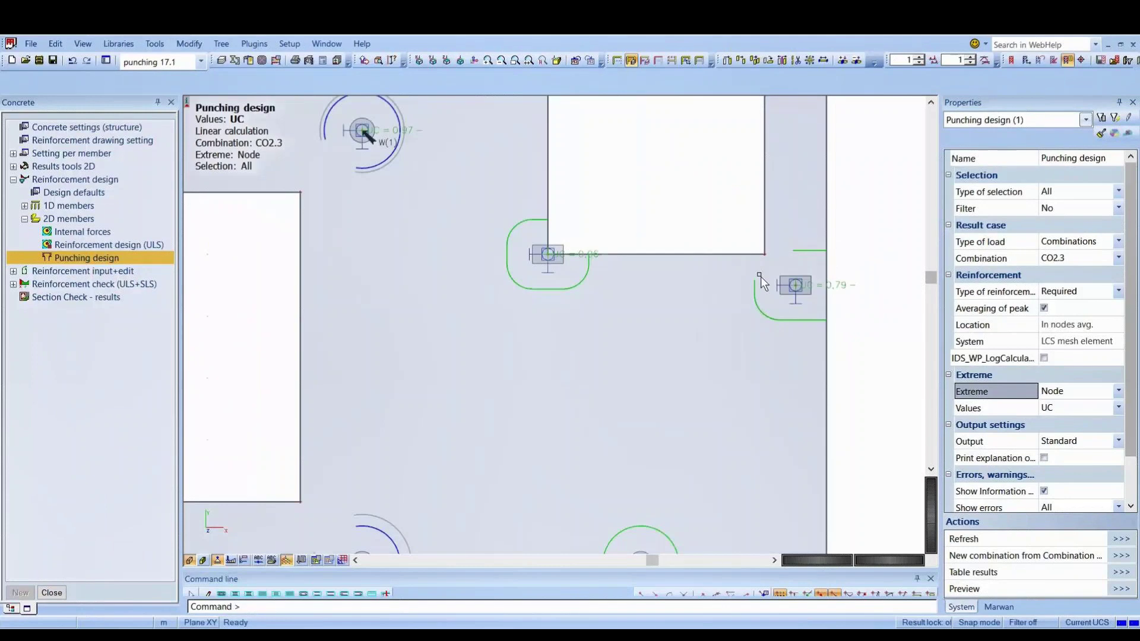
pyautogui.scroll(-5, 792, 255)
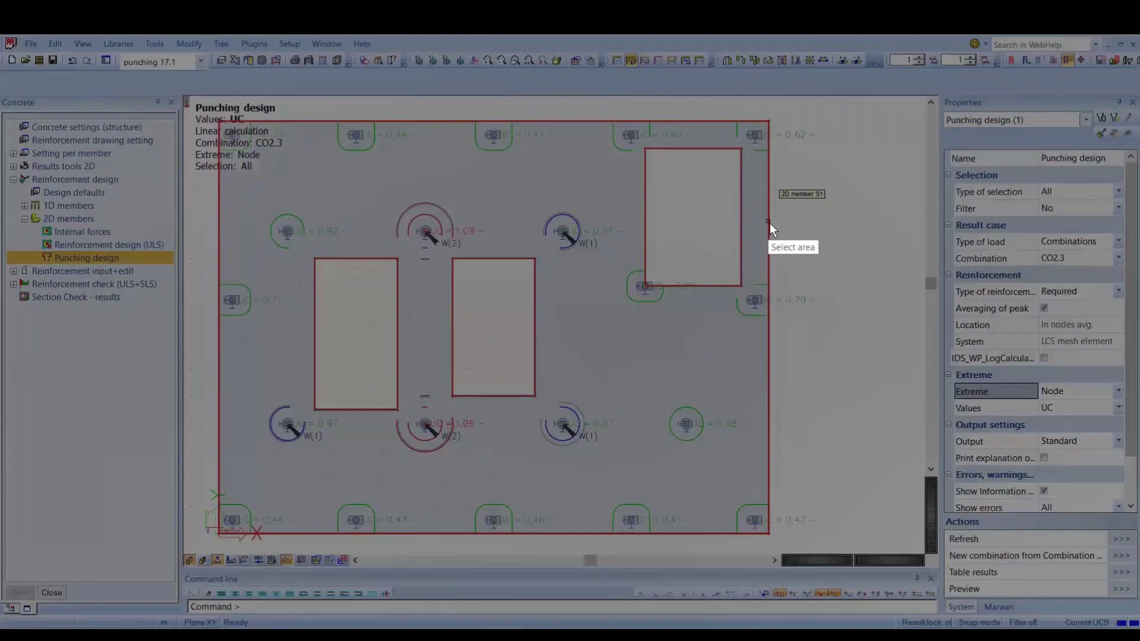
# Capture the slab view, mark red lines from two internal columns to the adjacent openings' corners, and discard the capture
pyautogui.moveTo(820, 101)
pyautogui.mouseDown()
pyautogui.moveTo(484, 448)
pyautogui.moveTo(275, 550)
pyautogui.moveTo(200, 551)
pyautogui.mouseUp()
pyautogui.click(830, 456)
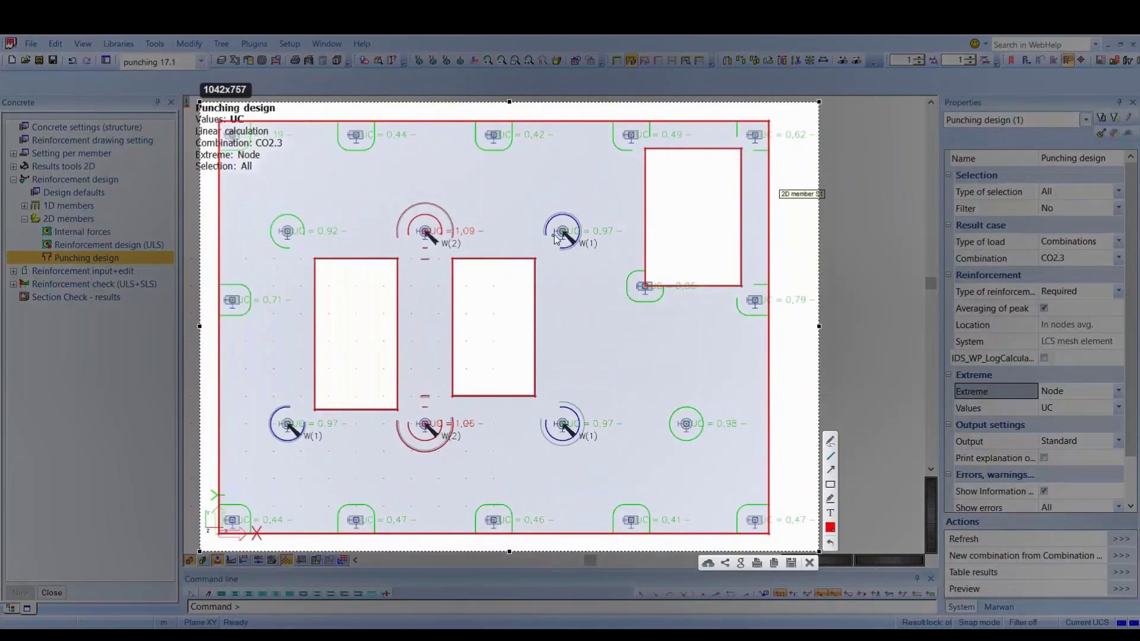
pyautogui.moveTo(564, 236); pyautogui.dragTo(453, 257)
pyautogui.moveTo(562, 235); pyautogui.dragTo(537, 398)
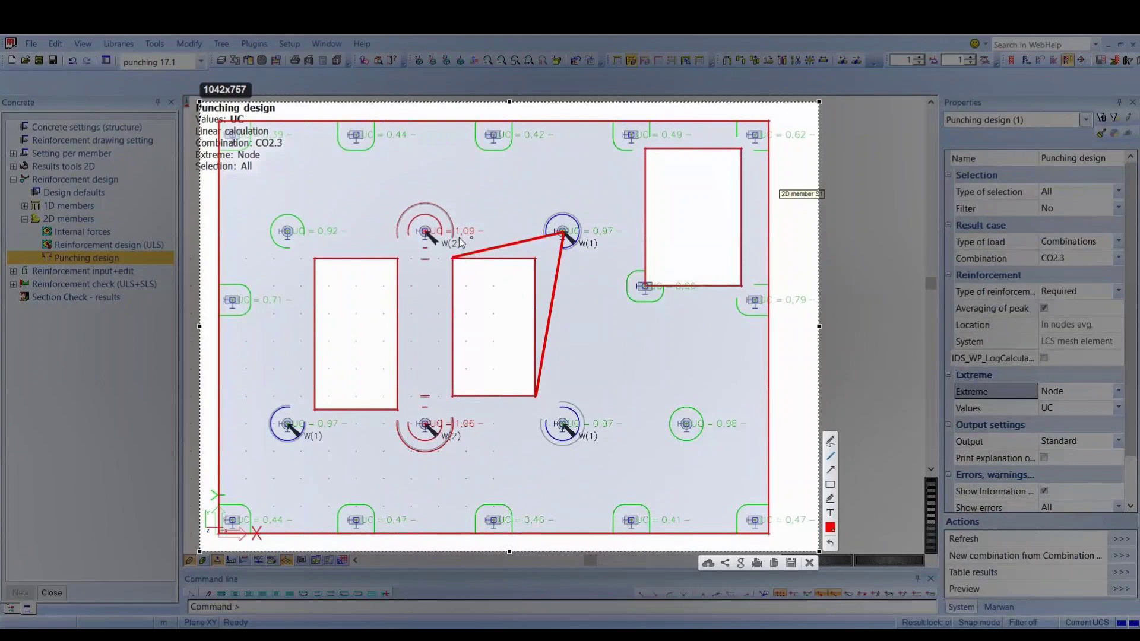
pyautogui.moveTo(425, 232)
pyautogui.mouseDown()
pyautogui.moveTo(455, 259)
pyautogui.moveTo(426, 235)
pyautogui.moveTo(455, 399)
pyautogui.mouseUp()
pyautogui.moveTo(425, 232); pyautogui.dragTo(317, 261)
pyautogui.moveTo(425, 232); pyautogui.dragTo(399, 410)
pyautogui.press('Escape')
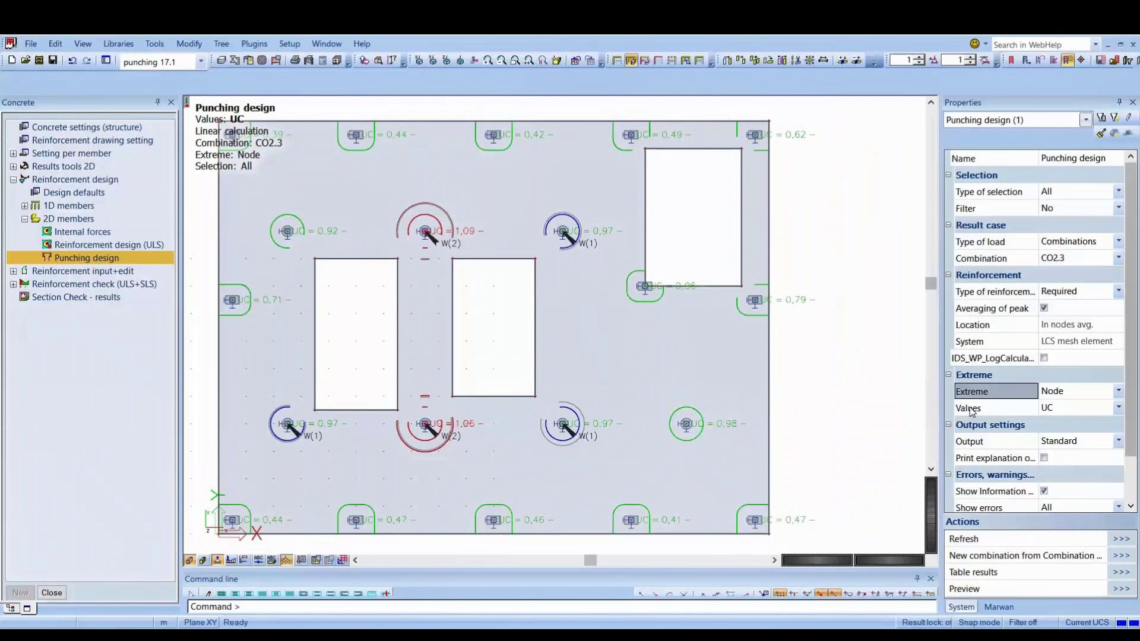
# Review the linear combinations offered from the CO2.3 combination key without ticking any of them
pyautogui.click(1121, 557)
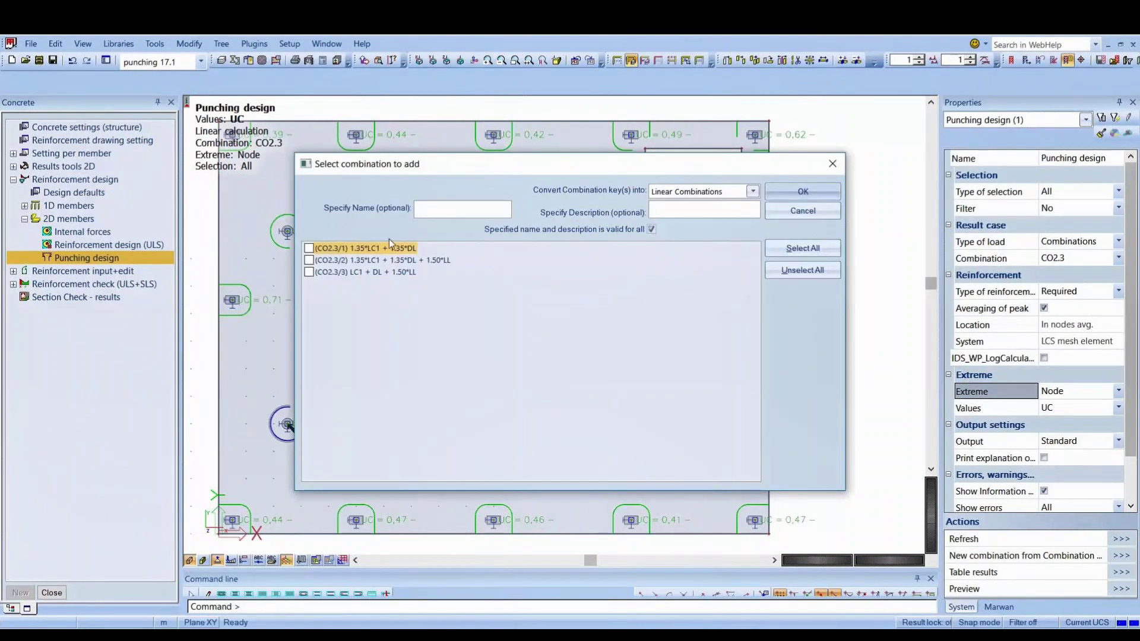
pyautogui.click(802, 191)
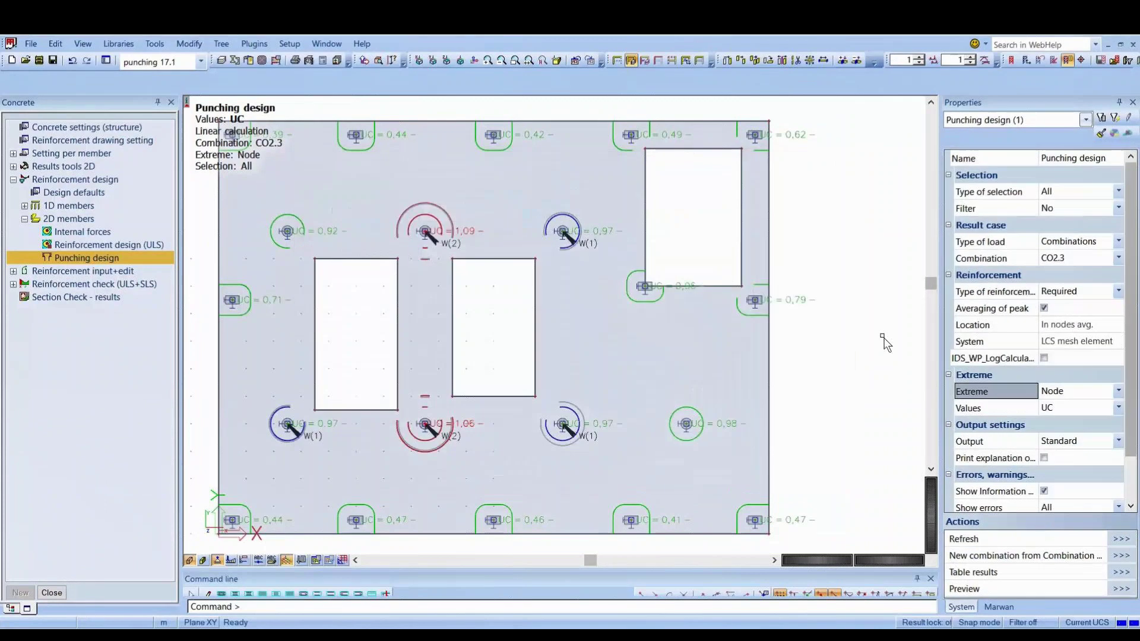
# Set the output to Brief, open a widened report preview and read through its summary, combination key and warnings
pyautogui.click(1078, 441)
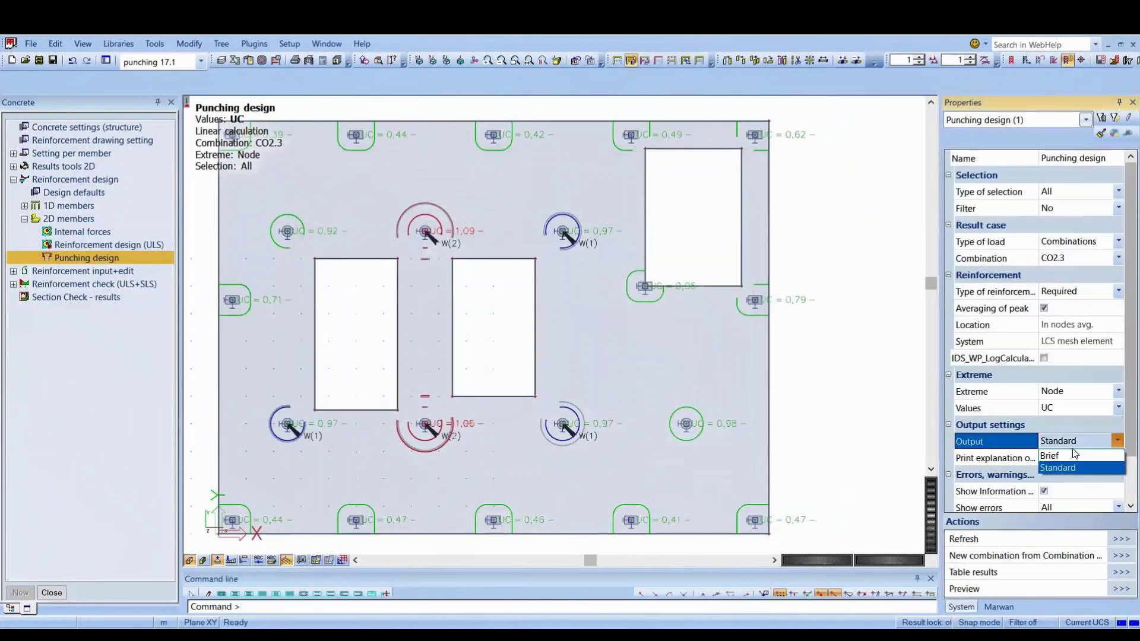
pyautogui.click(1060, 473)
pyautogui.click(1122, 538)
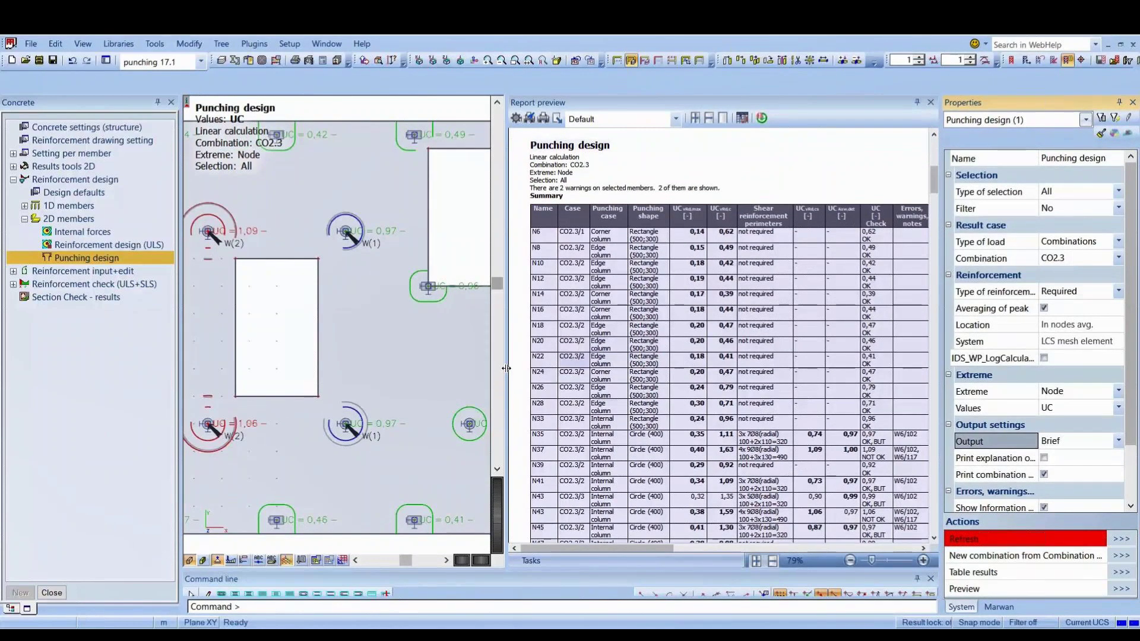
pyautogui.moveTo(497, 367); pyautogui.dragTo(422, 367)
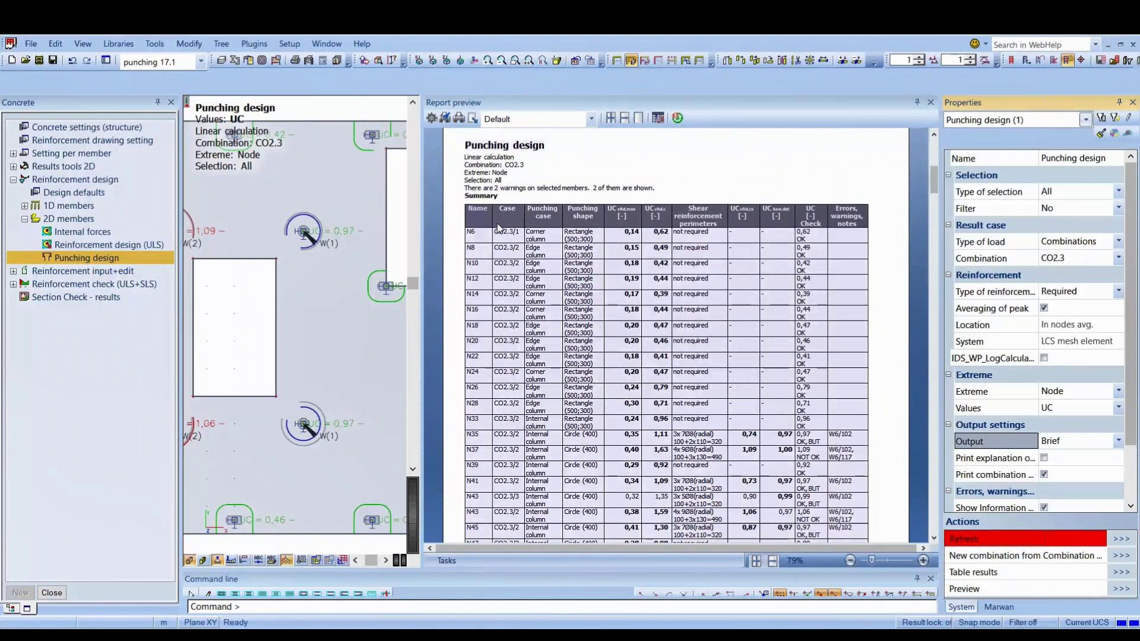
pyautogui.scroll(-3, 499, 229)
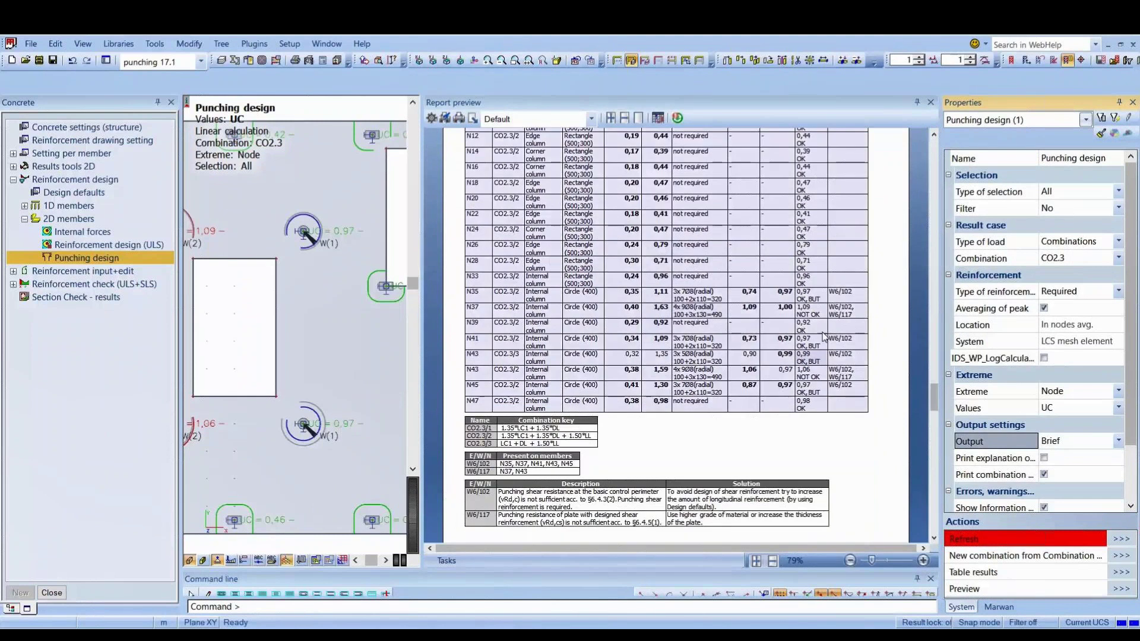
pyautogui.scroll(-1, 824, 337)
pyautogui.scroll(-1, 744, 404)
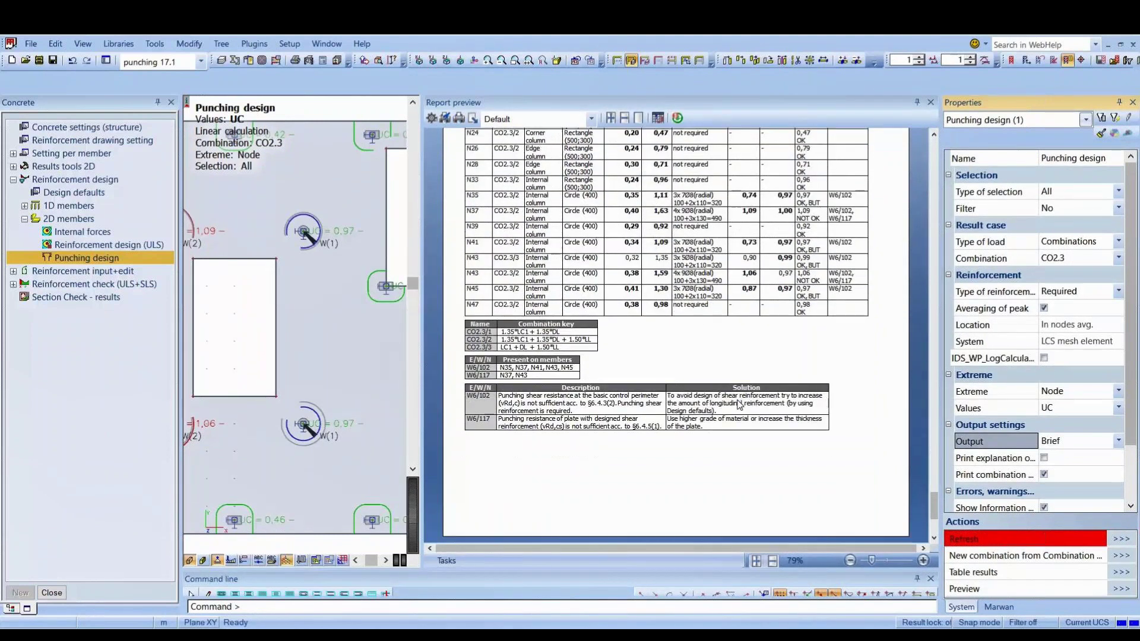
# Add the explanation of symbols to the punching design report, refresh it, and close the report preview
pyautogui.click(1044, 459)
pyautogui.click(1120, 540)
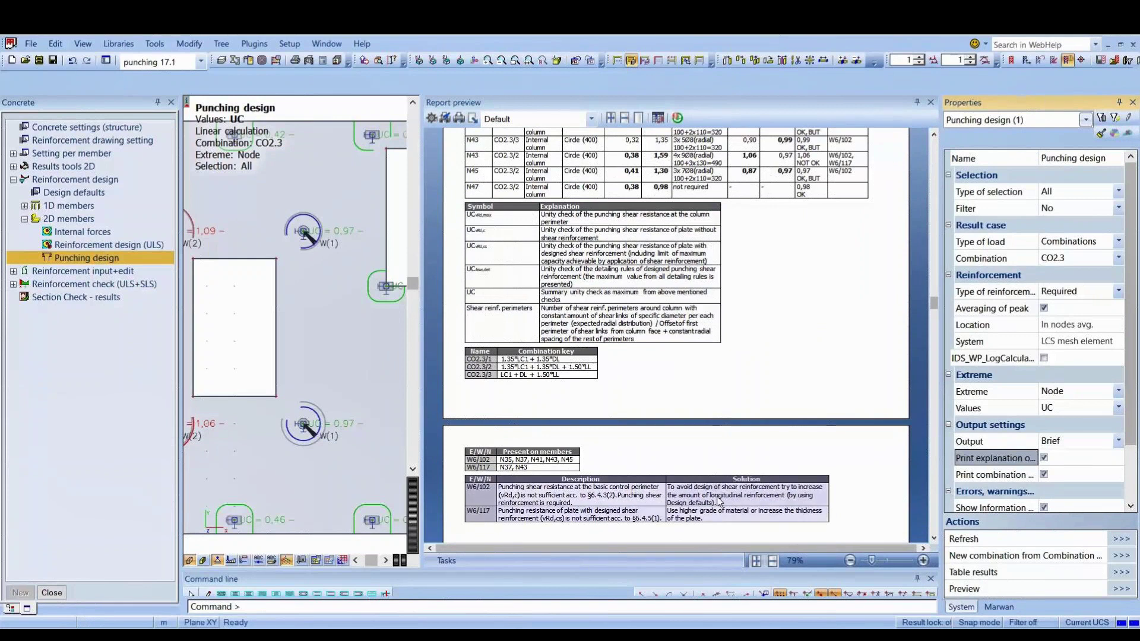
pyautogui.scroll(-2, 341, 351)
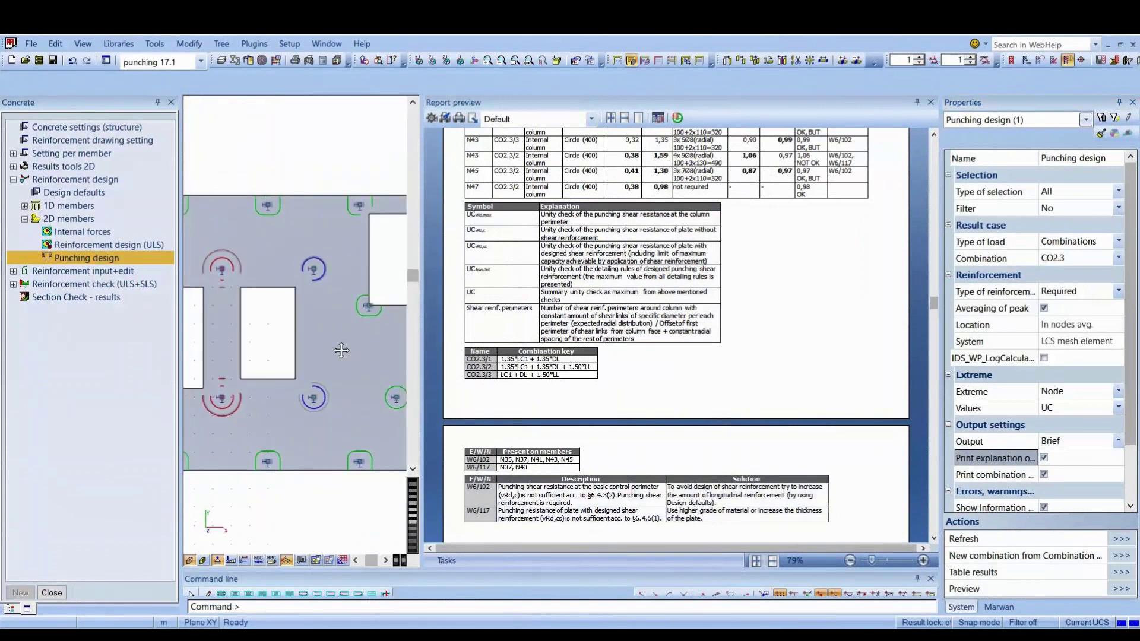
pyautogui.click(930, 102)
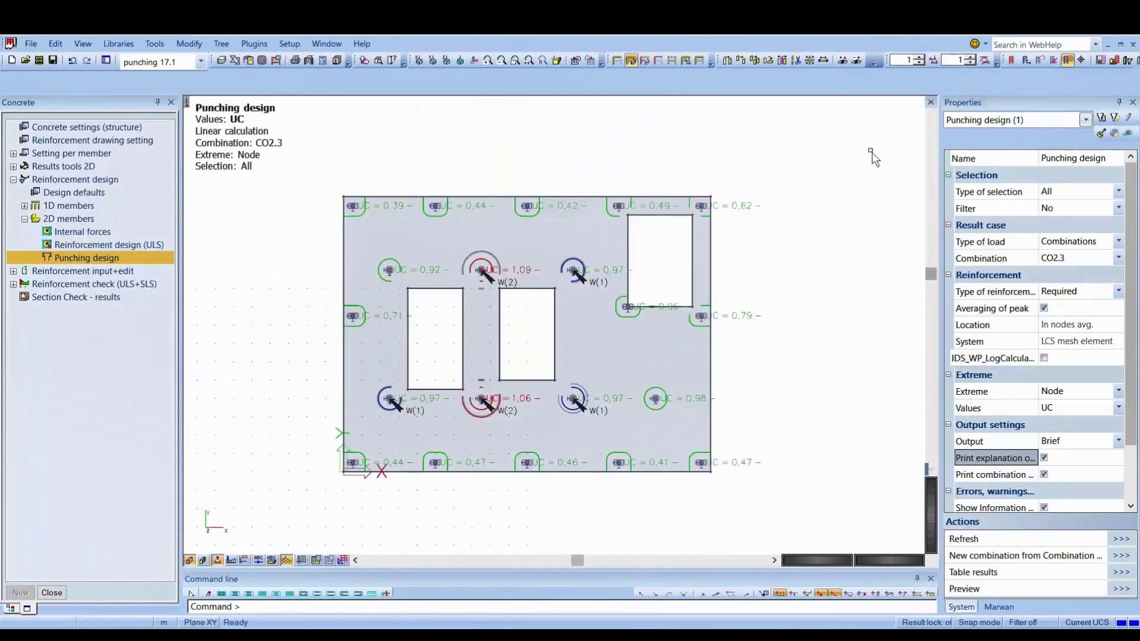
# Set the type of reinforcement to Provided and recalculate the punching design for the whole slab
pyautogui.scroll(2, 590, 337)
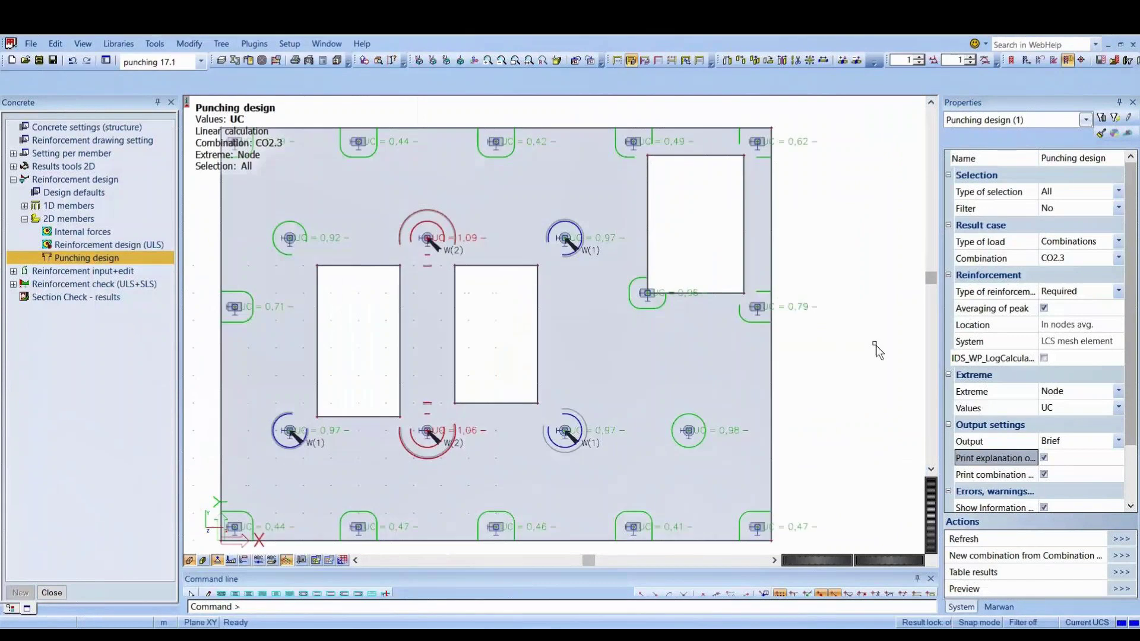
pyautogui.click(1077, 291)
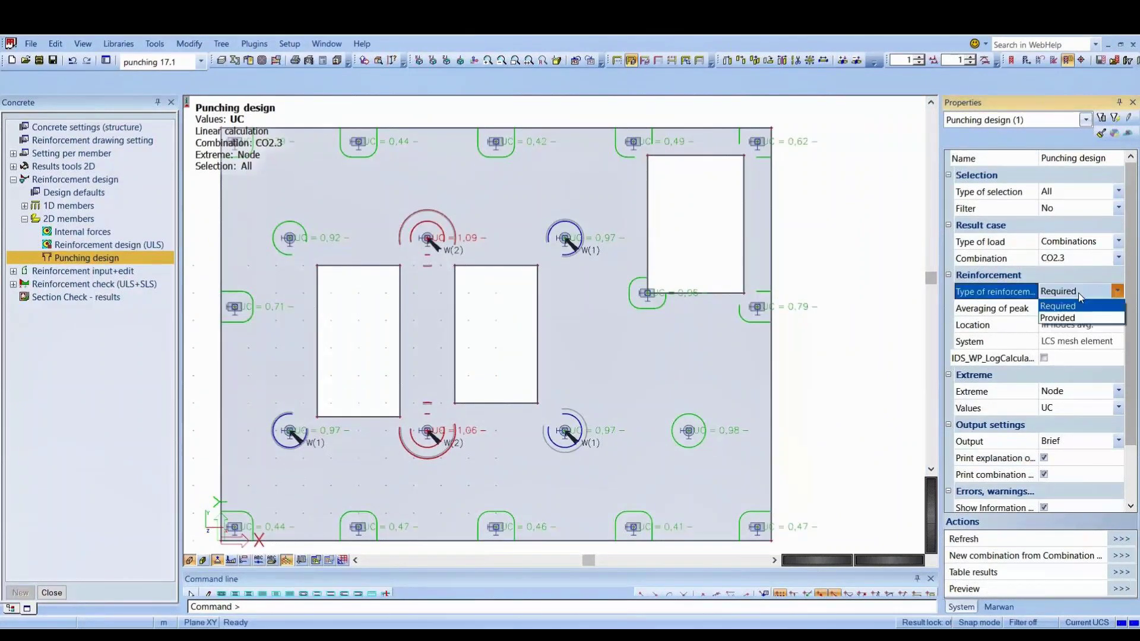
pyautogui.click(1075, 319)
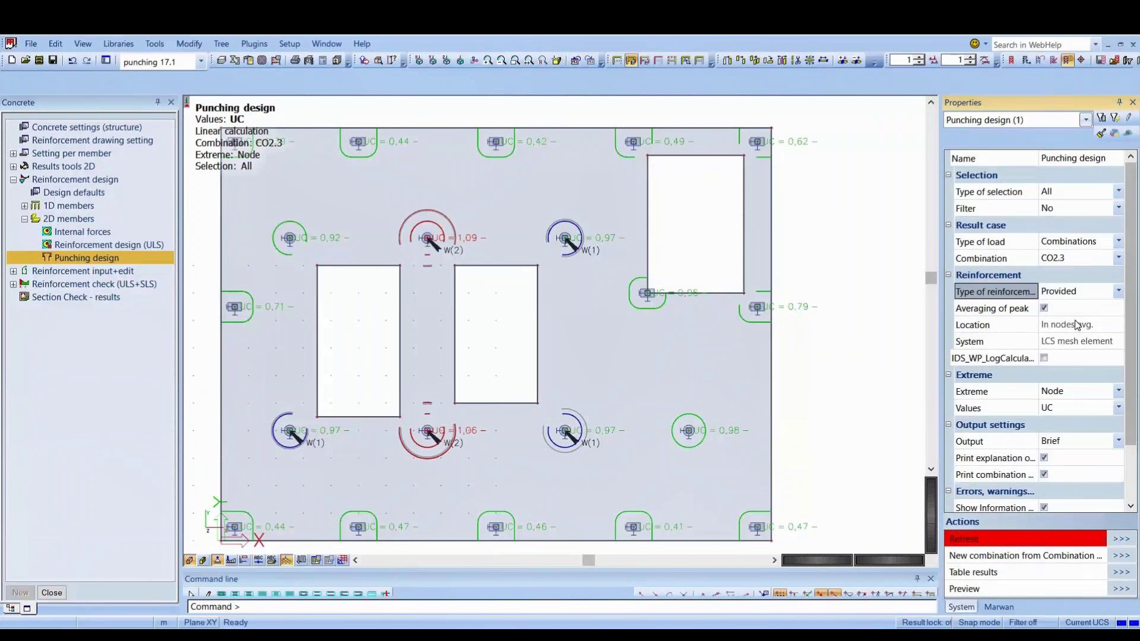
pyautogui.click(1121, 542)
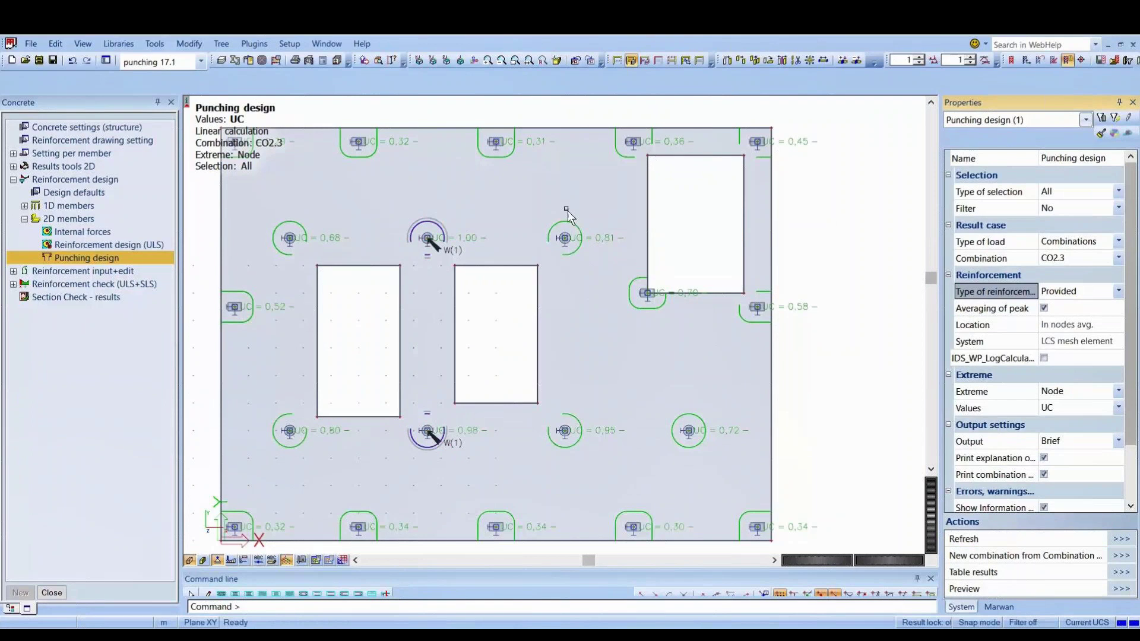
# Limit the punching design to the current selection of internal column node N35, recalculate it and preview its report
pyautogui.moveTo(538, 207); pyautogui.dragTo(600, 272)
pyautogui.click(1063, 191)
pyautogui.click(1119, 191)
pyautogui.click(1067, 221)
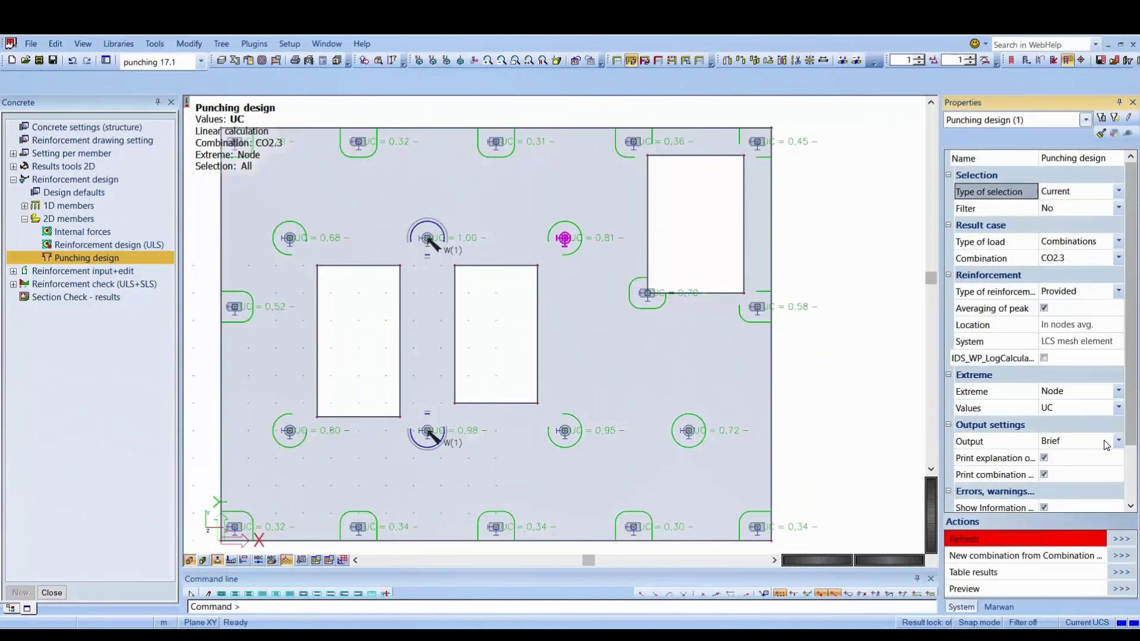
pyautogui.click(1106, 540)
pyautogui.click(1121, 590)
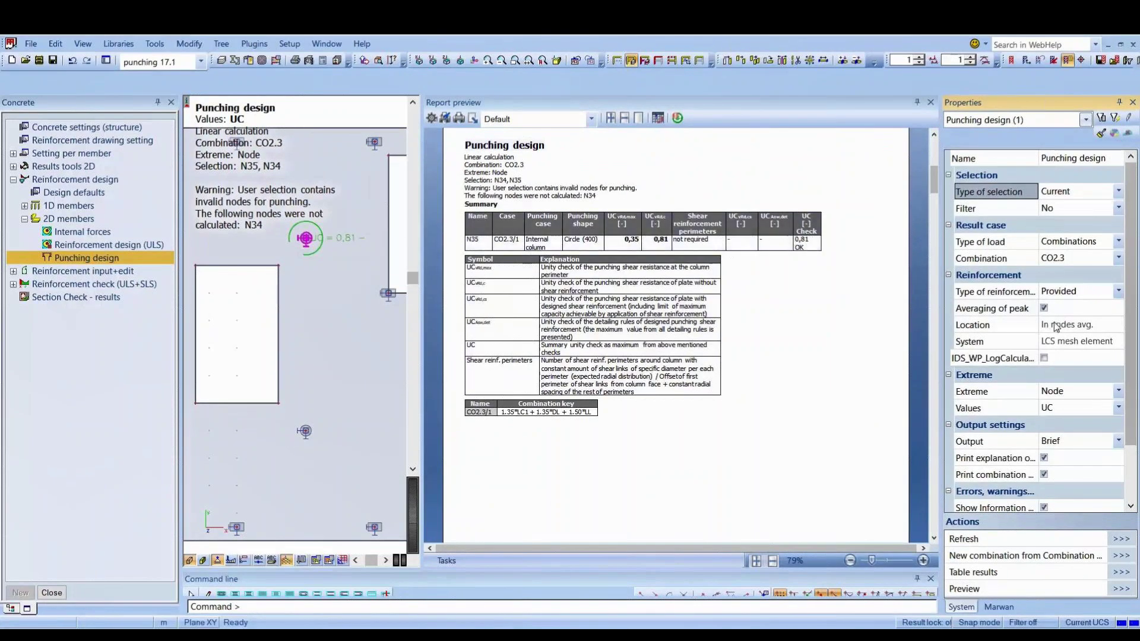
# Set the type of reinforcement back to Required and recalculate the punching design for node N35
pyautogui.click(1082, 290)
pyautogui.click(1073, 305)
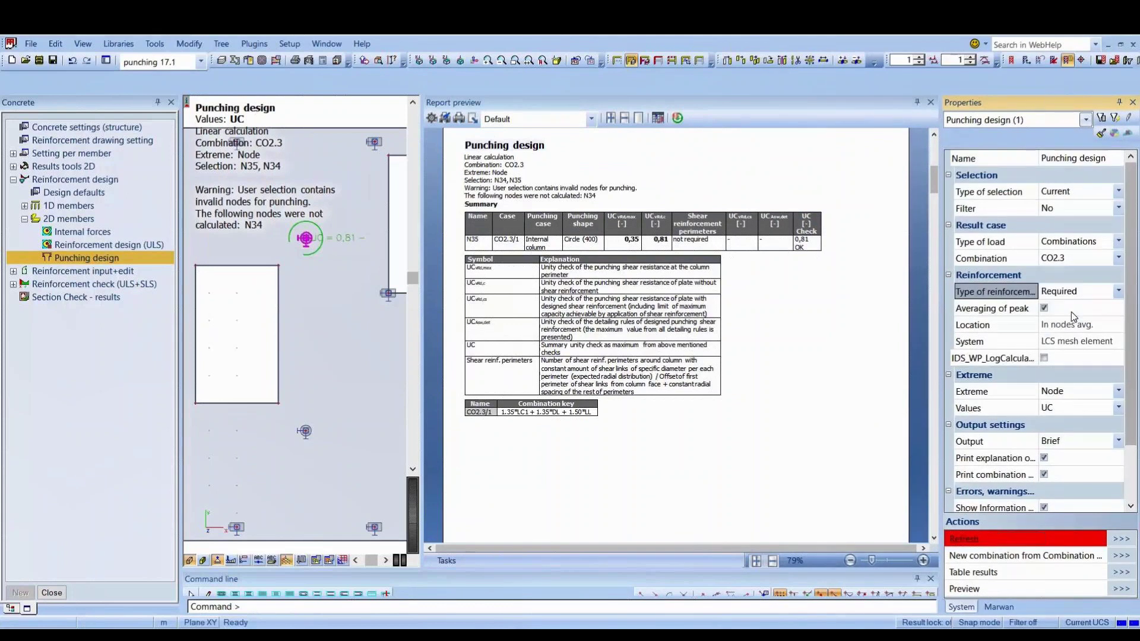
pyautogui.click(1122, 538)
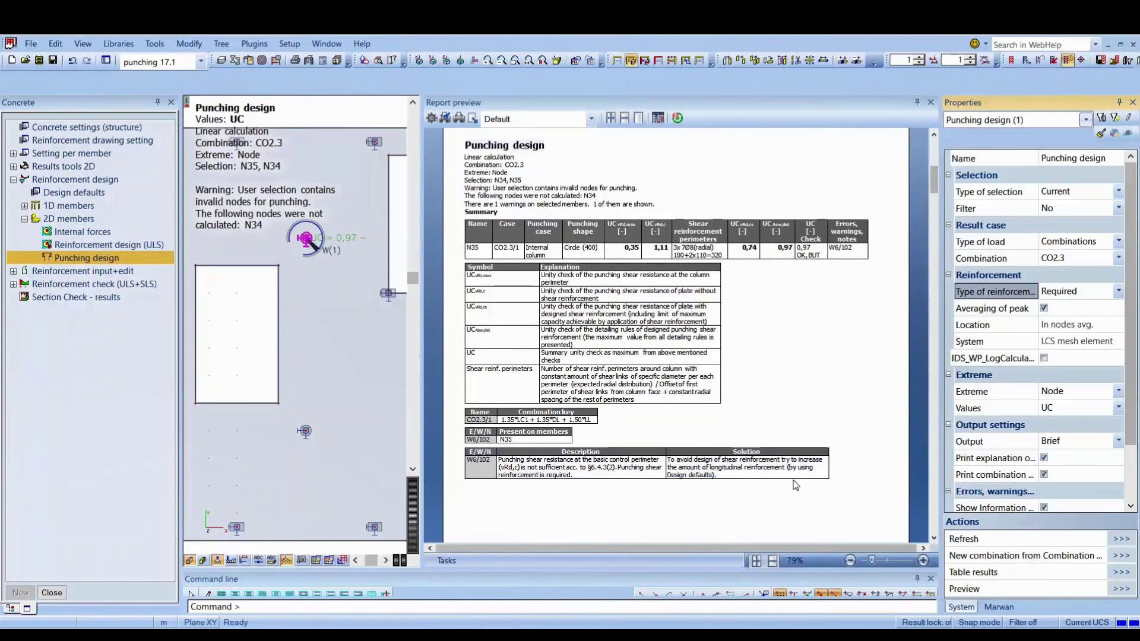
# Select internal column node N37 near the two neighbouring openings and recalculate its punching design
pyautogui.scroll(-2, 343, 360)
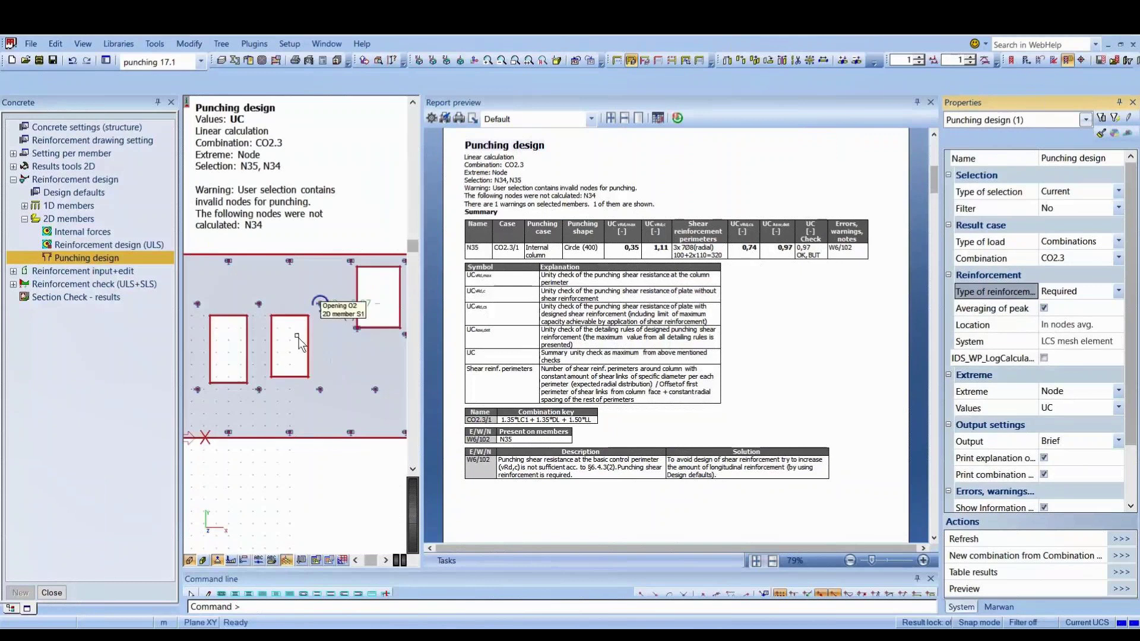
pyautogui.click(262, 305)
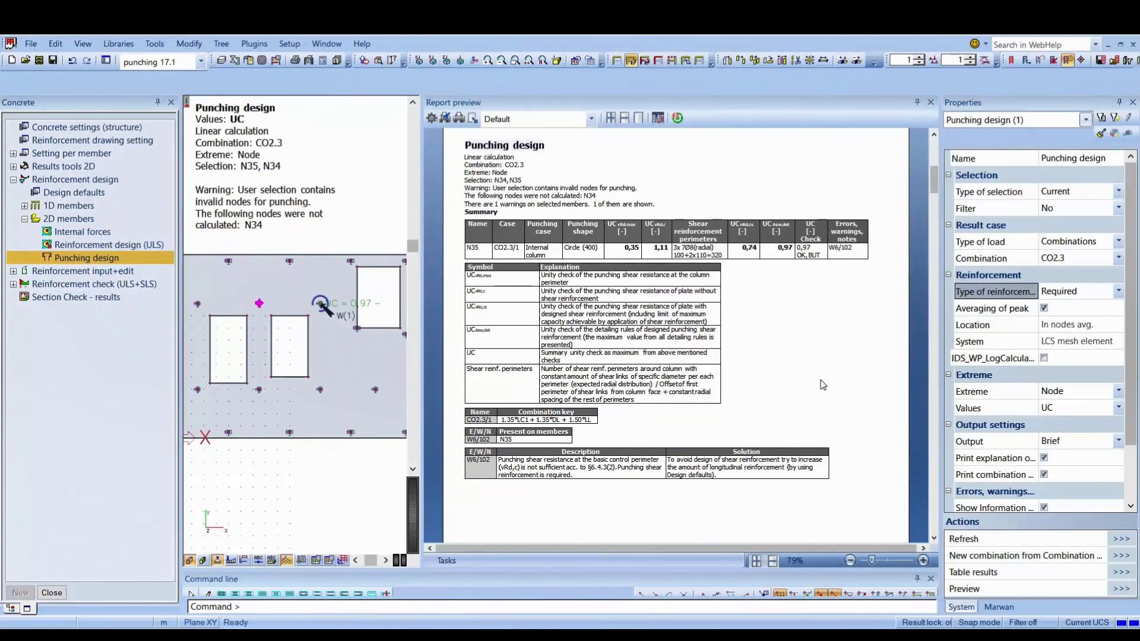
pyautogui.click(1121, 540)
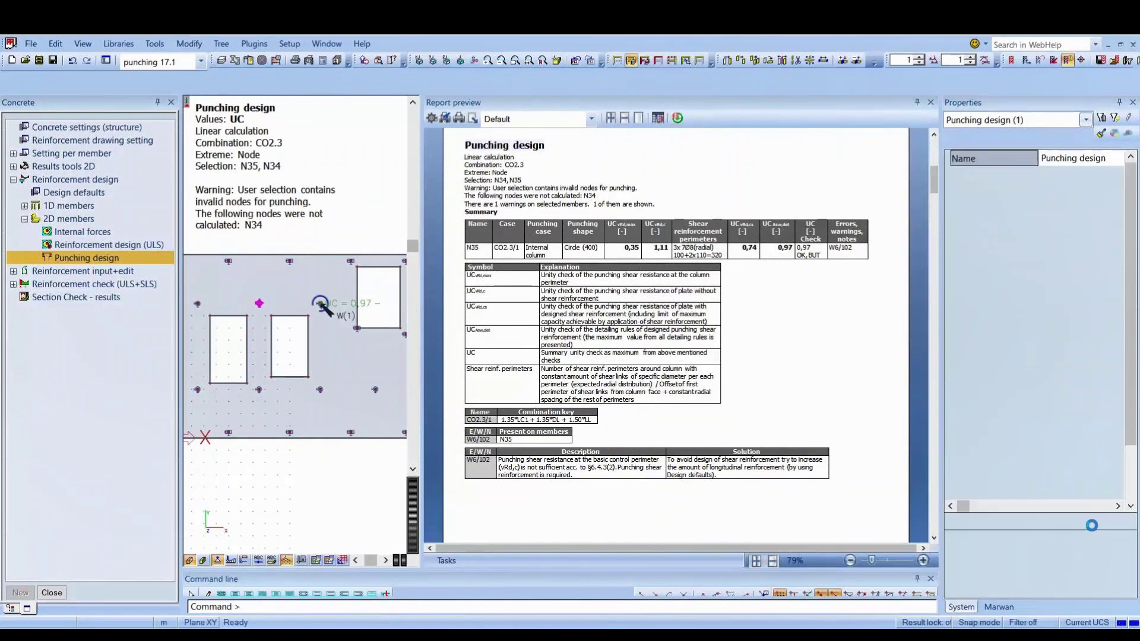
pyautogui.scroll(5, 272, 304)
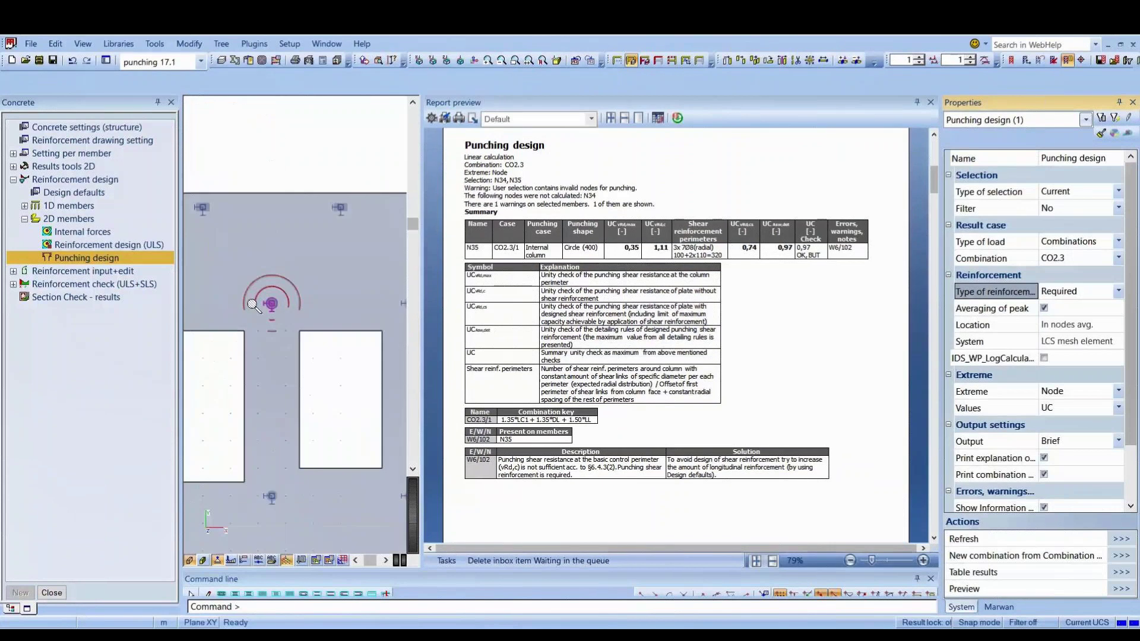
pyautogui.scroll(2, 292, 305)
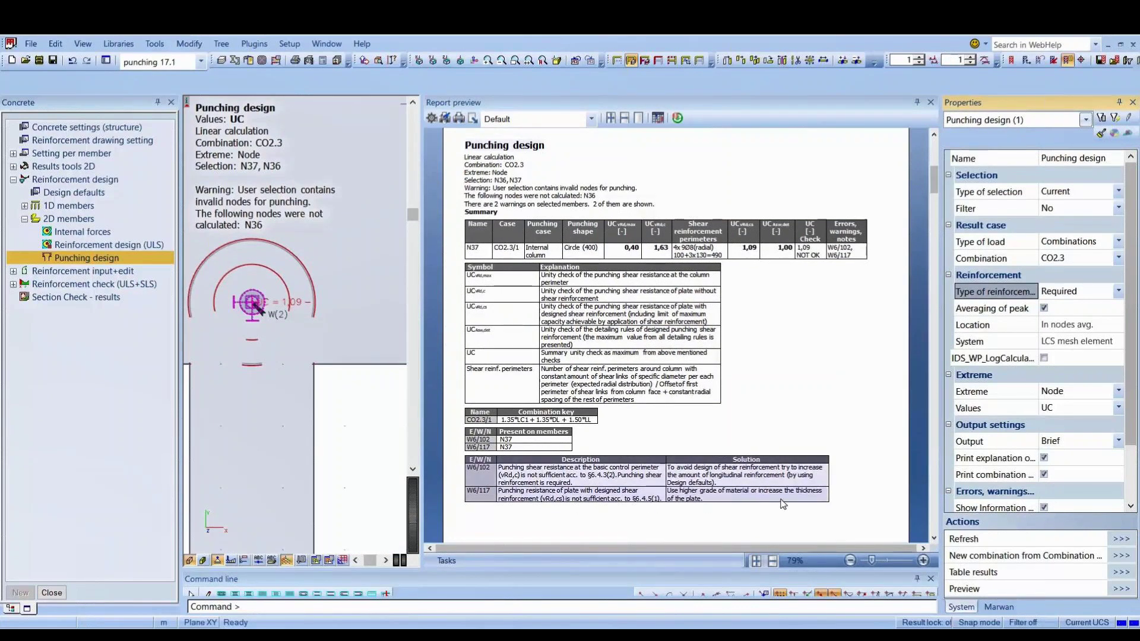
# Set the type of reinforcement to Provided and recalculate the punching design for node N37
pyautogui.click(1119, 291)
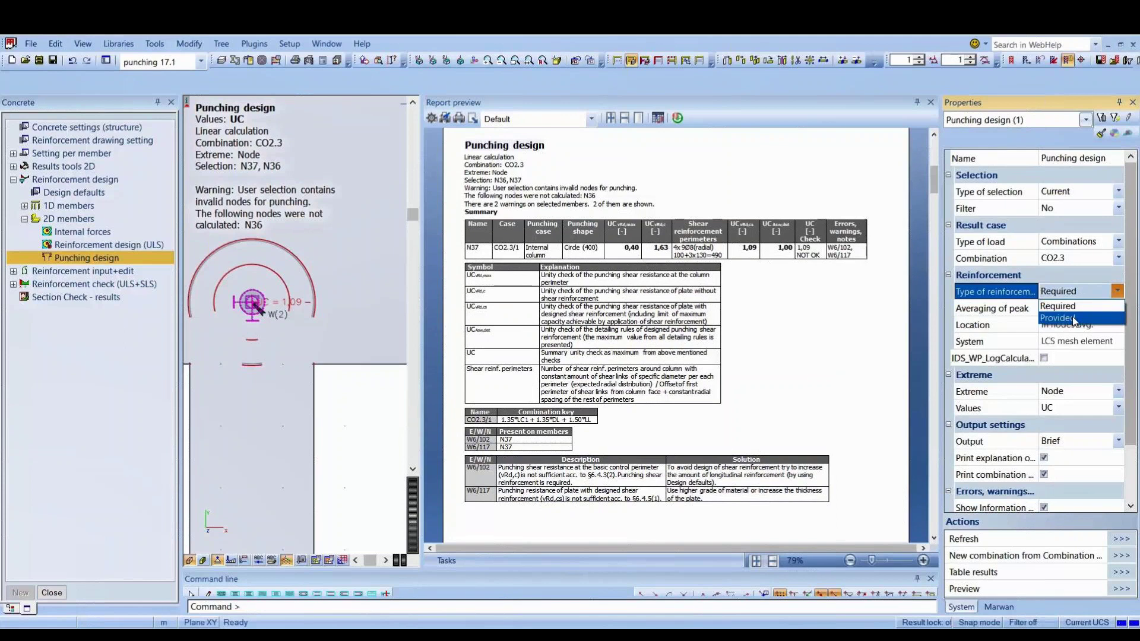
pyautogui.click(1063, 309)
pyautogui.click(1121, 539)
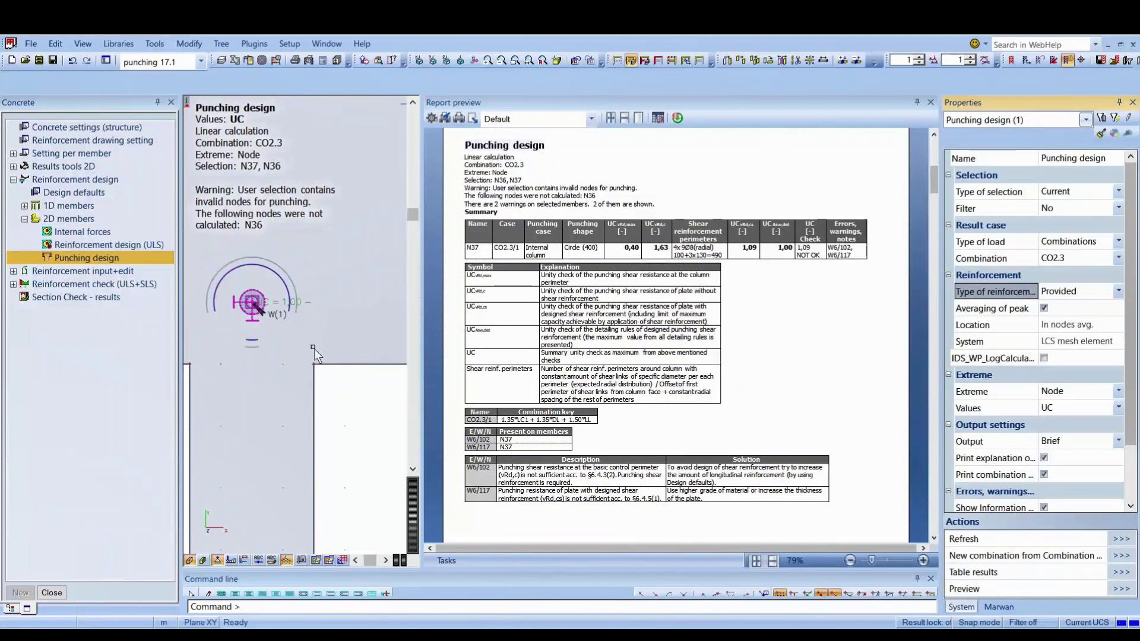
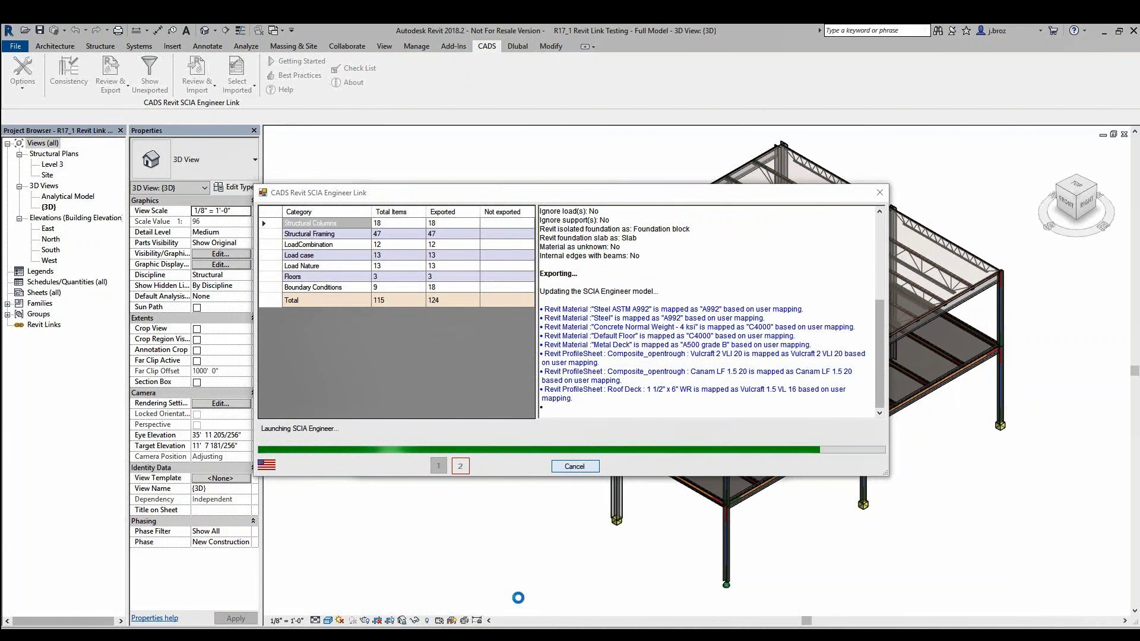
# Close the export log and, in SCIA Engineer, inspect the profiled sheeting definition of the lower composite deck S1
pyautogui.click(575, 466)
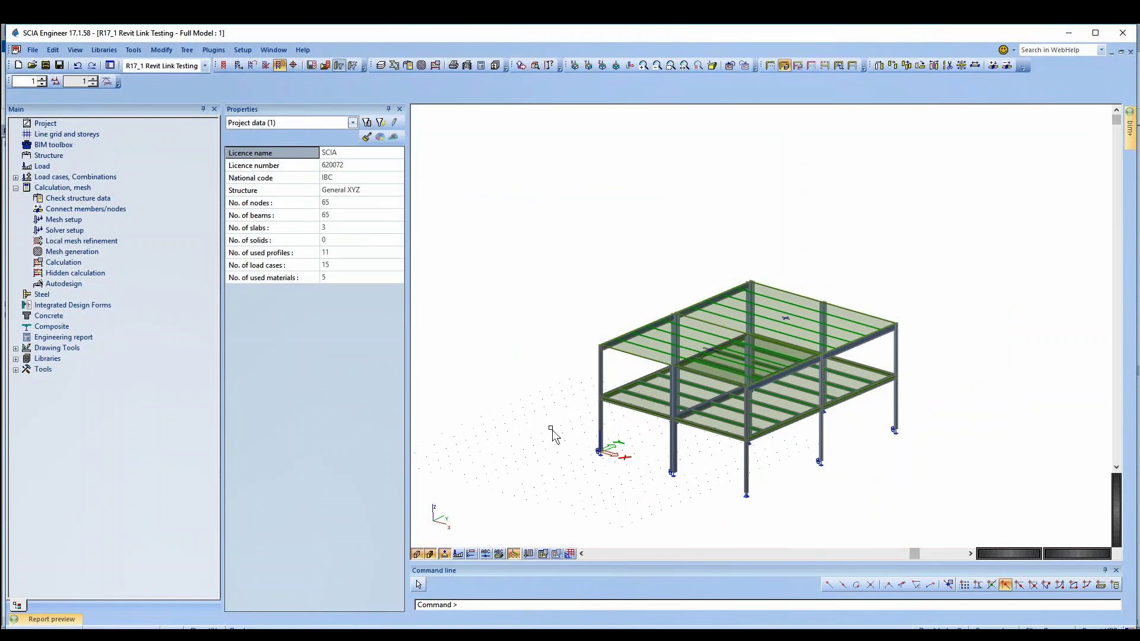
pyautogui.scroll(3, 552, 436)
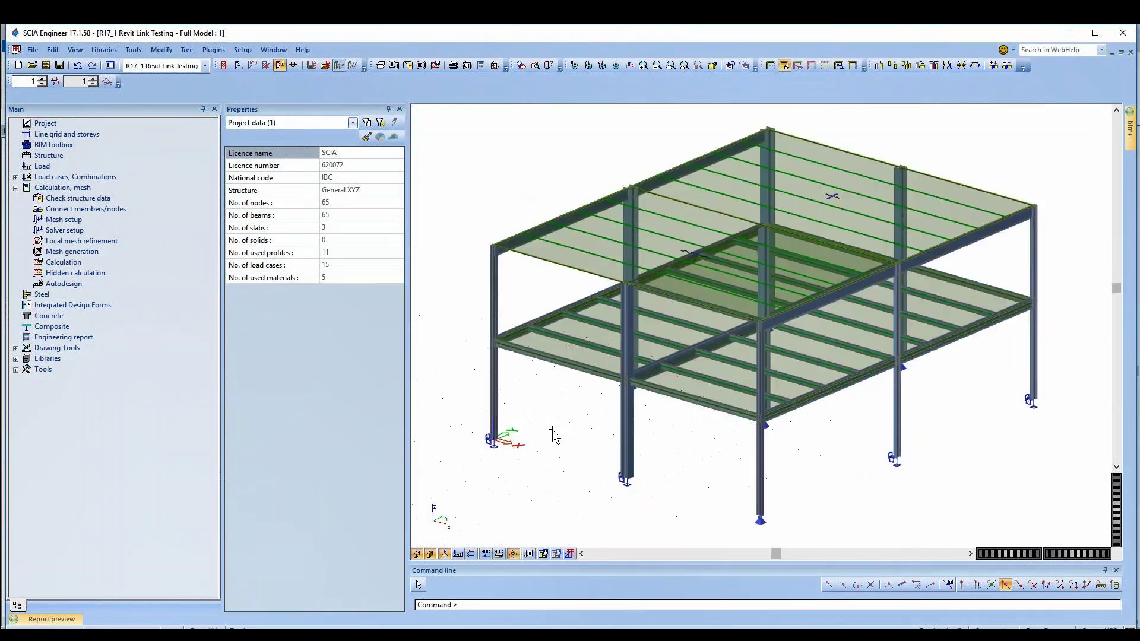
pyautogui.click(568, 356)
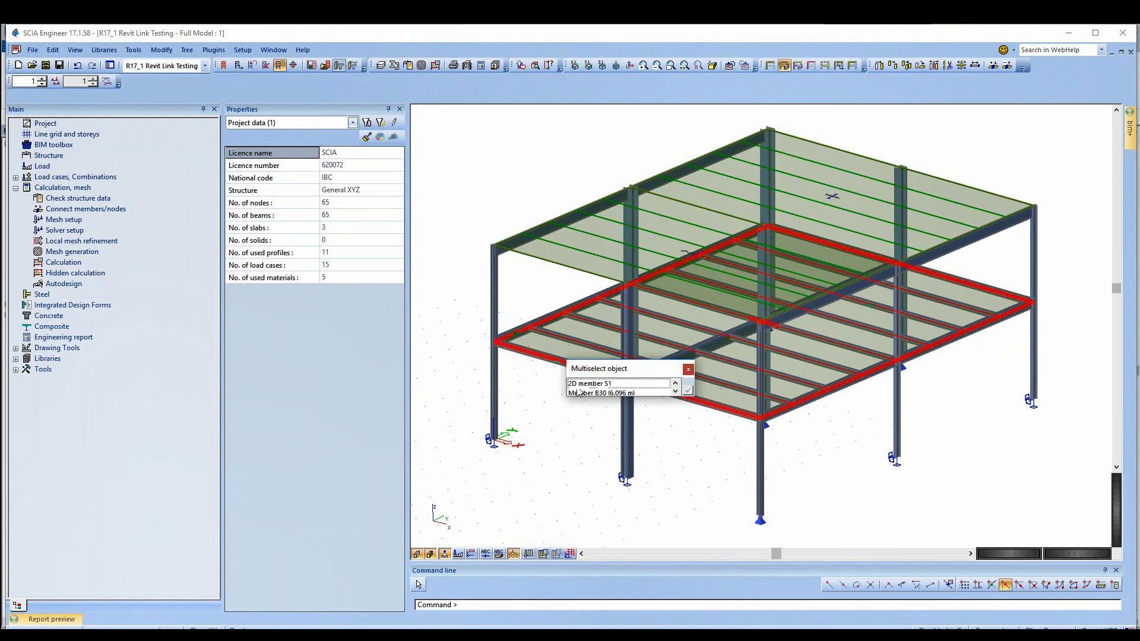
pyautogui.click(579, 387)
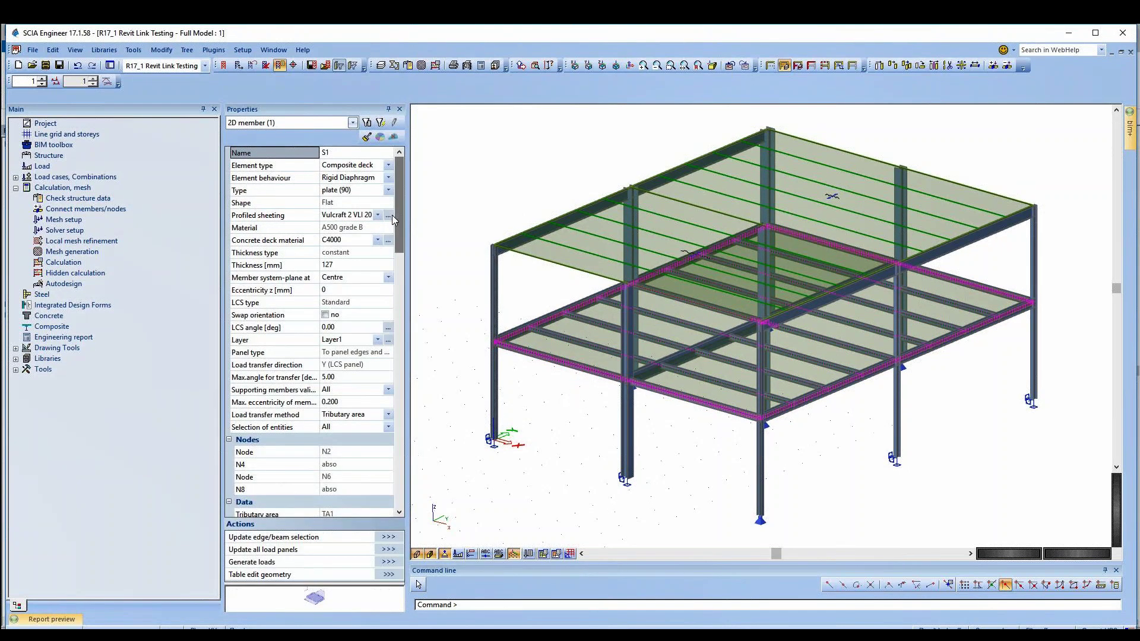
pyautogui.click(344, 217)
pyautogui.click(389, 215)
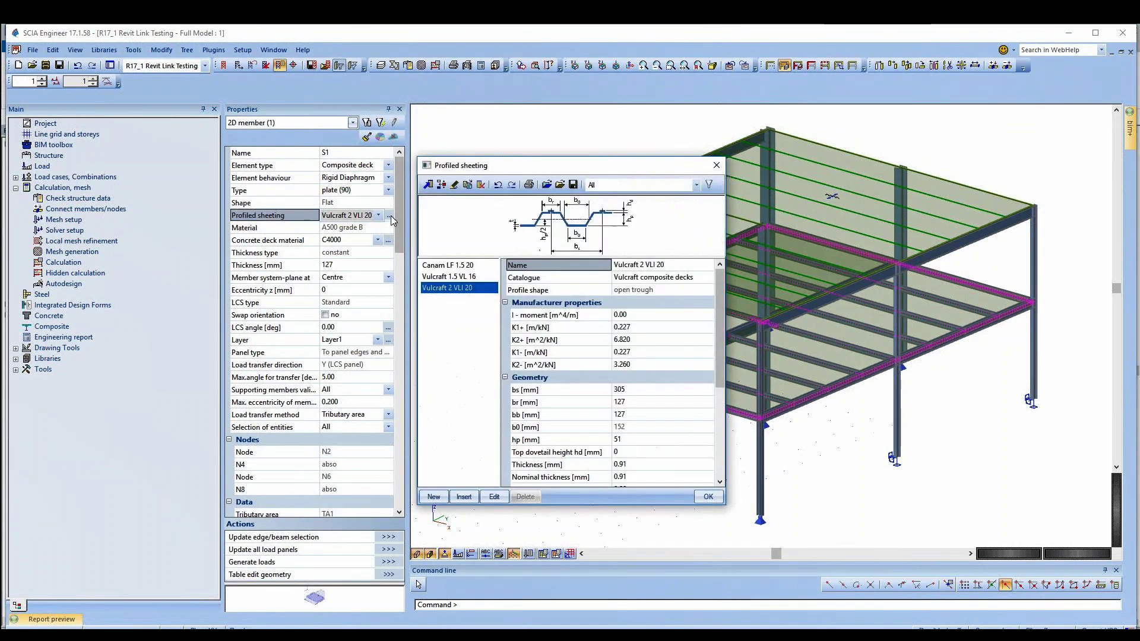
pyautogui.click(709, 498)
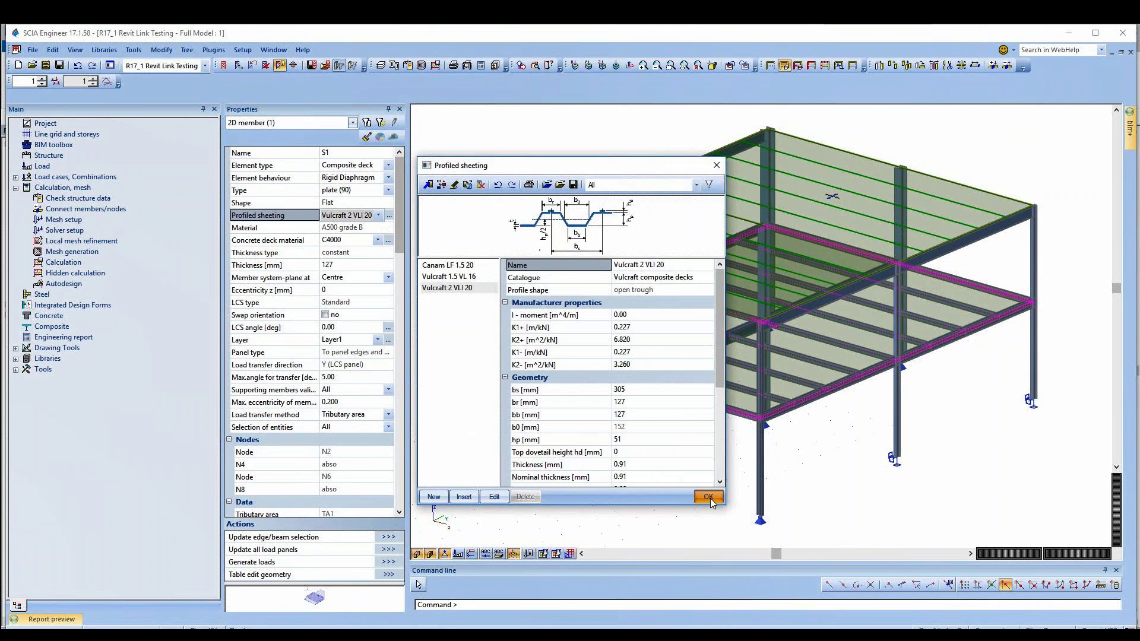
pyautogui.press('Escape')
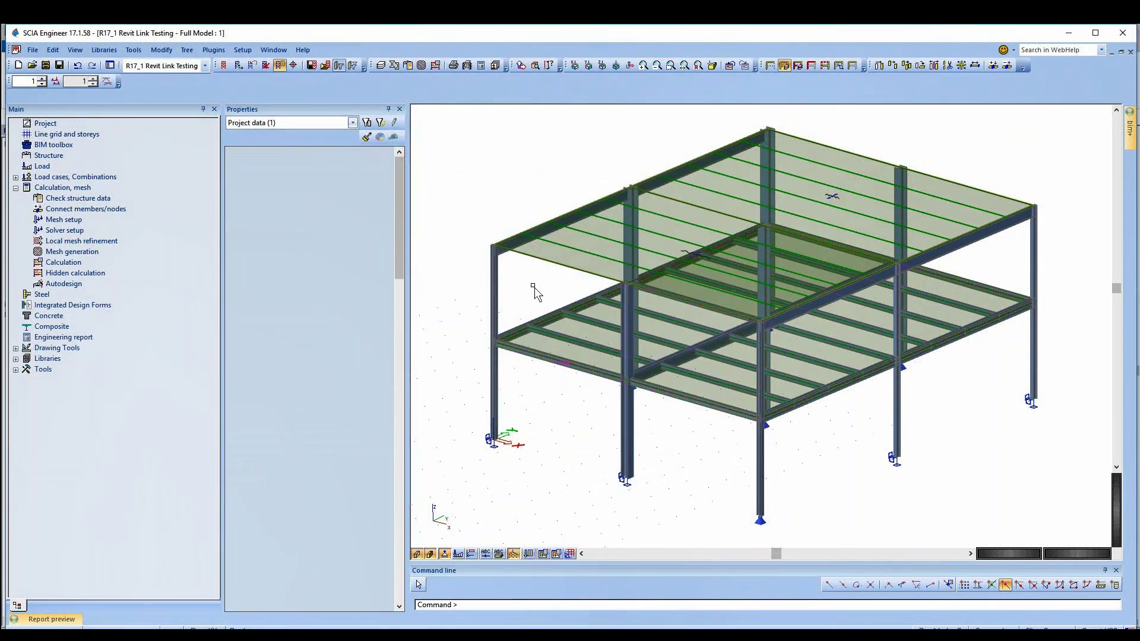
# Examine the properties of roof edge joist B64, including its cross-section, and clear the selection
pyautogui.scroll(5, 541, 257)
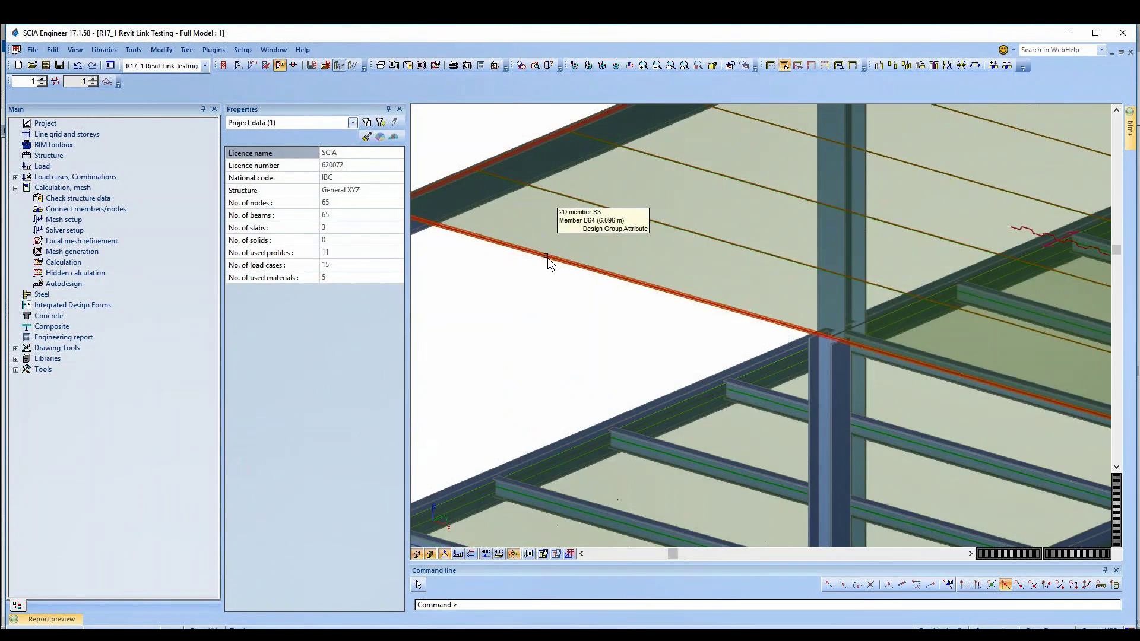
pyautogui.click(548, 259)
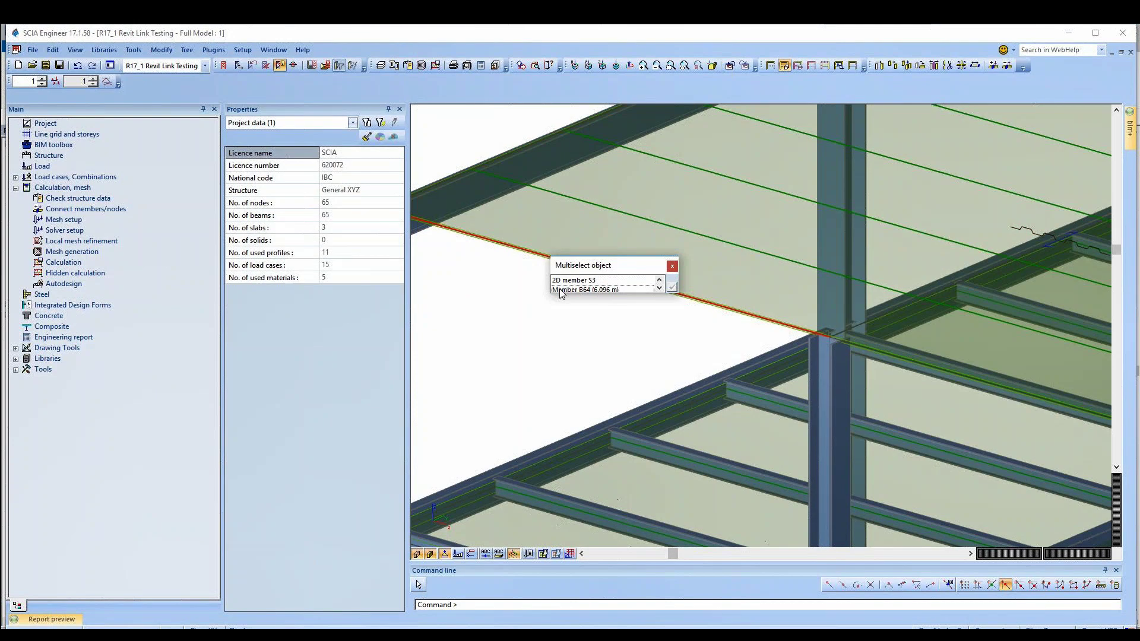
pyautogui.click(561, 291)
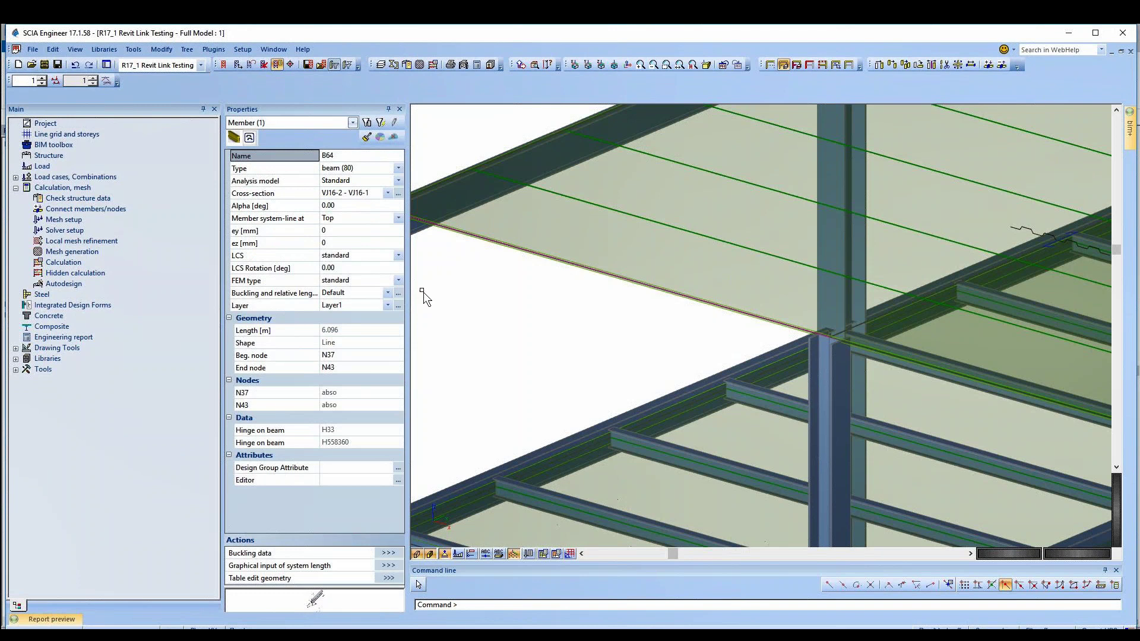
pyautogui.scroll(-2, 438, 308)
pyautogui.press('Escape')
pyautogui.scroll(-3, 450, 322)
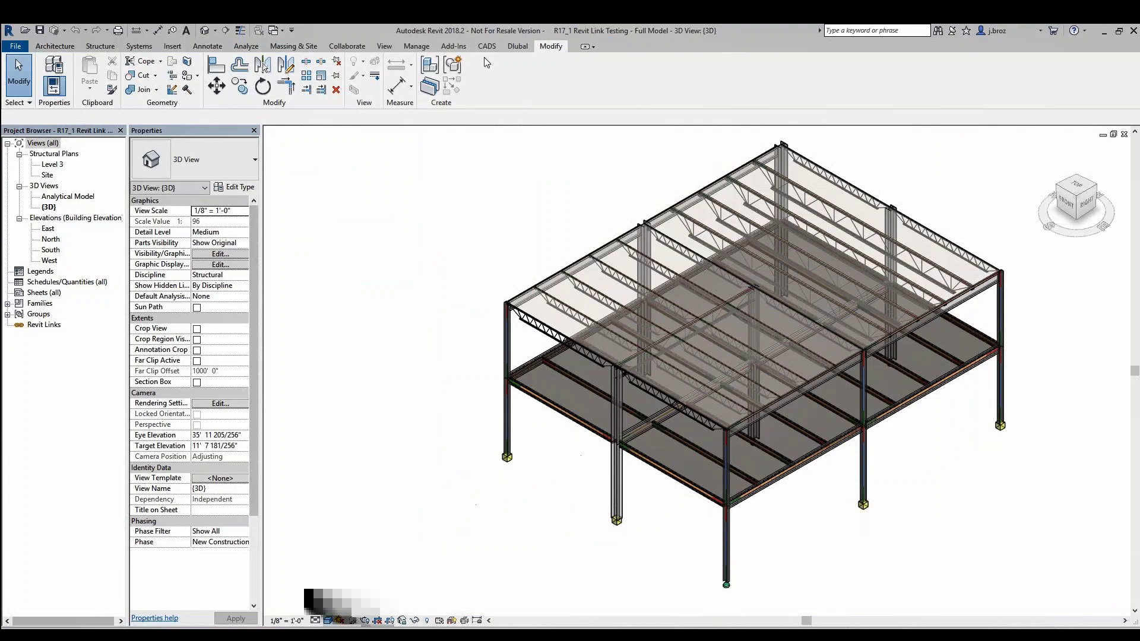
# In Revit, set the SCIA Engineer link's mode of export to Direct exchange and start the export to SCIA Engineer
pyautogui.click(487, 46)
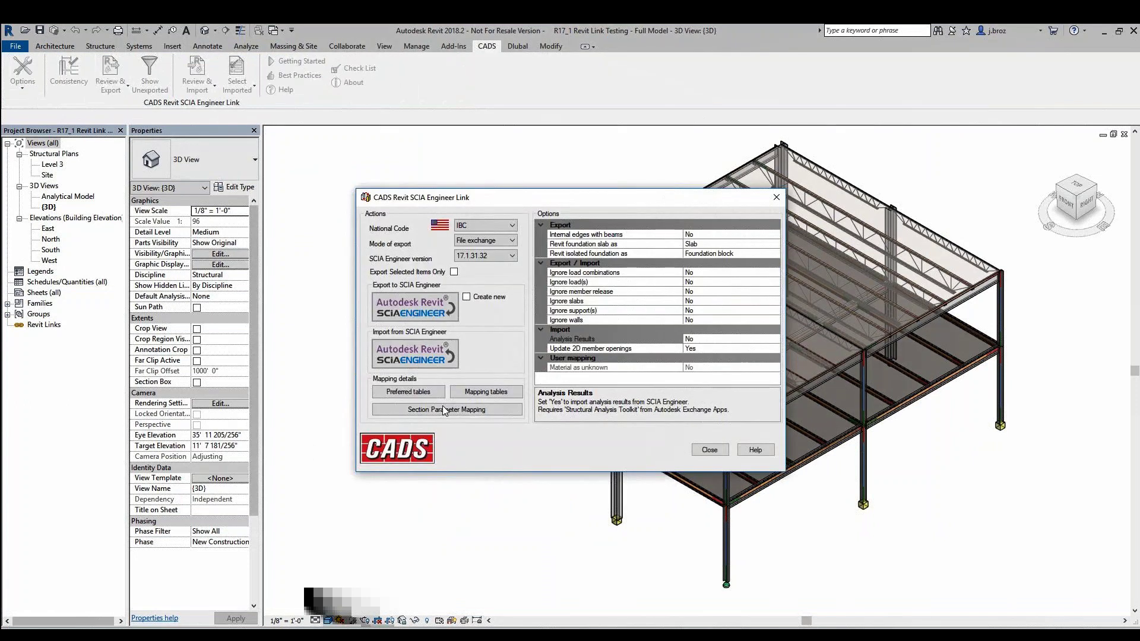
pyautogui.click(498, 244)
pyautogui.click(494, 258)
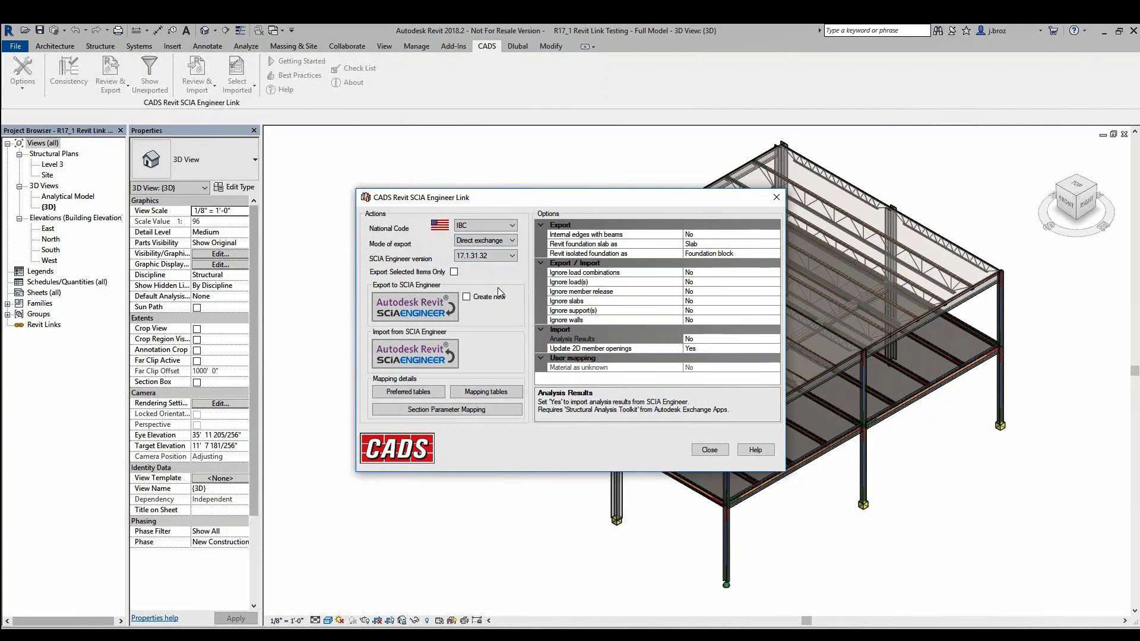
pyautogui.click(435, 319)
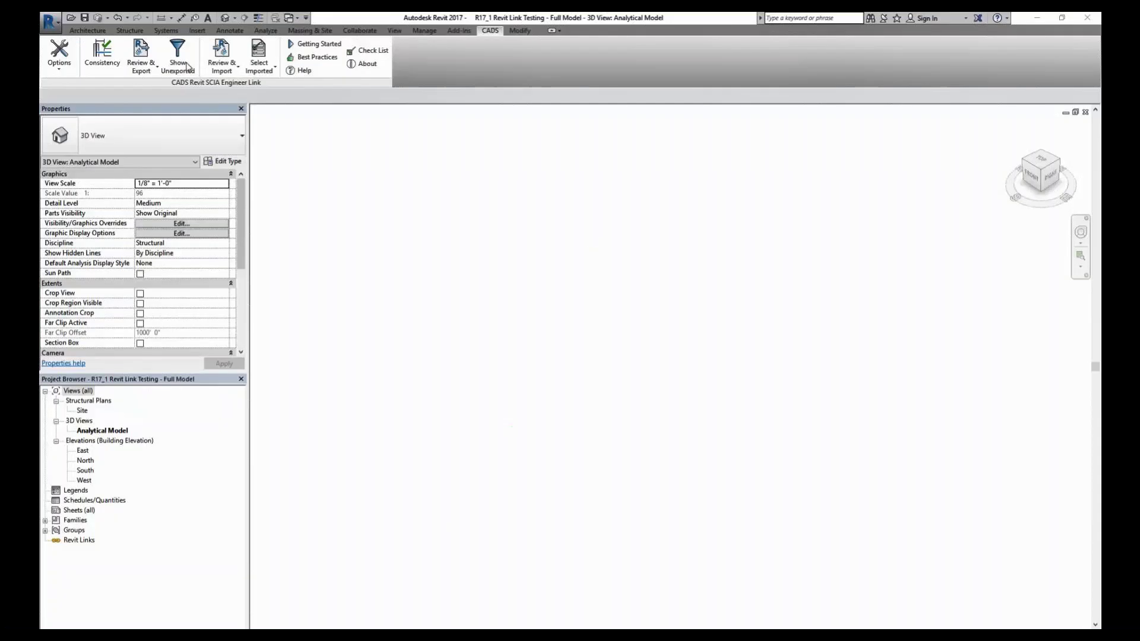
# Import the model with analysis results from SCIA Engineer into the empty Revit project, accepting that loads are ignored
pyautogui.click(59, 51)
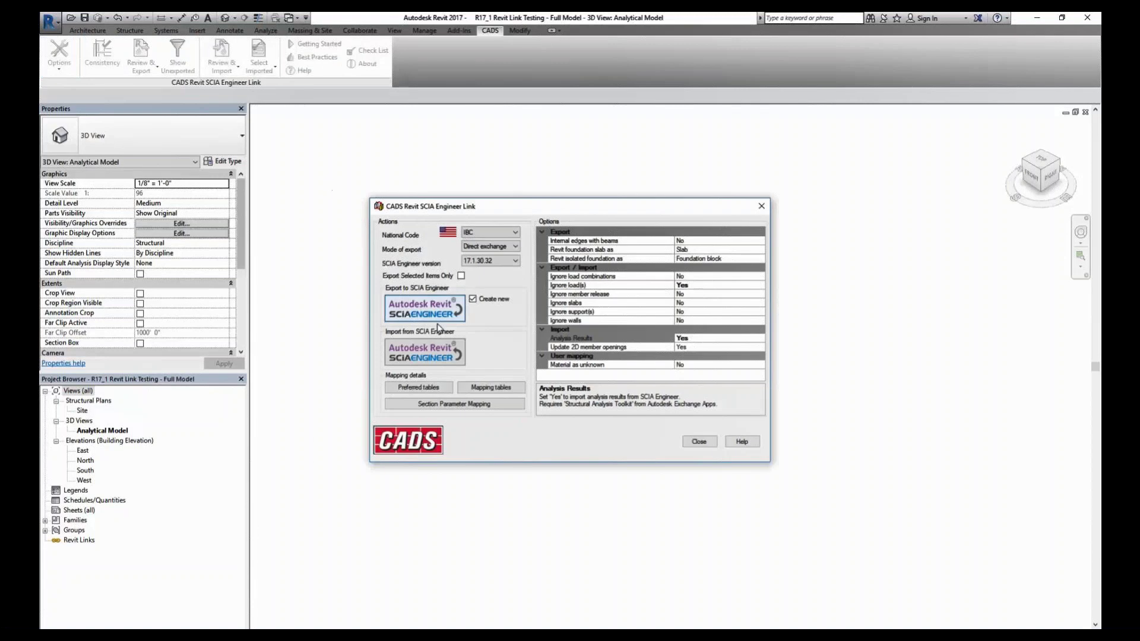
pyautogui.click(448, 358)
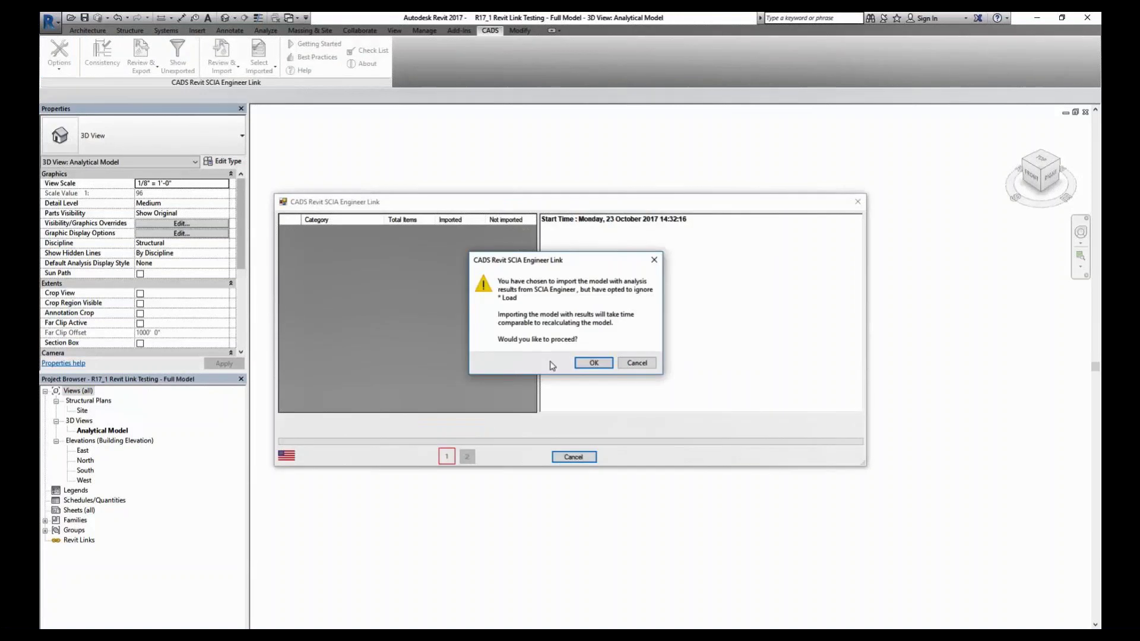
pyautogui.click(591, 362)
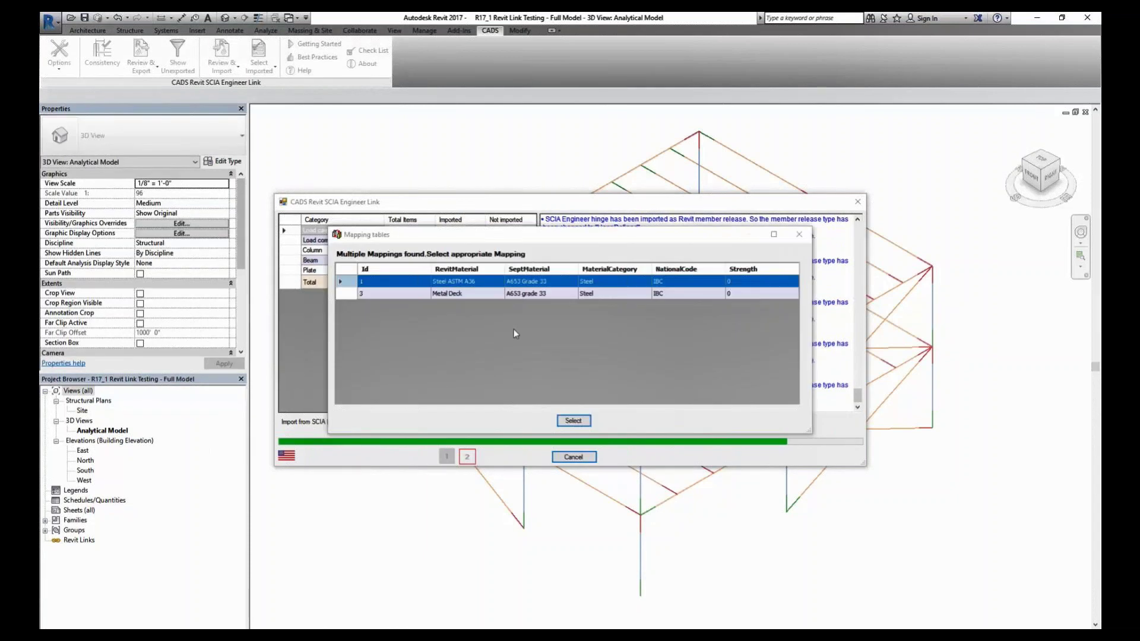
# Map the A653 grade 33 material to Metal Deck, finish the import and close the link dialogs
pyautogui.click(438, 294)
pyautogui.click(573, 420)
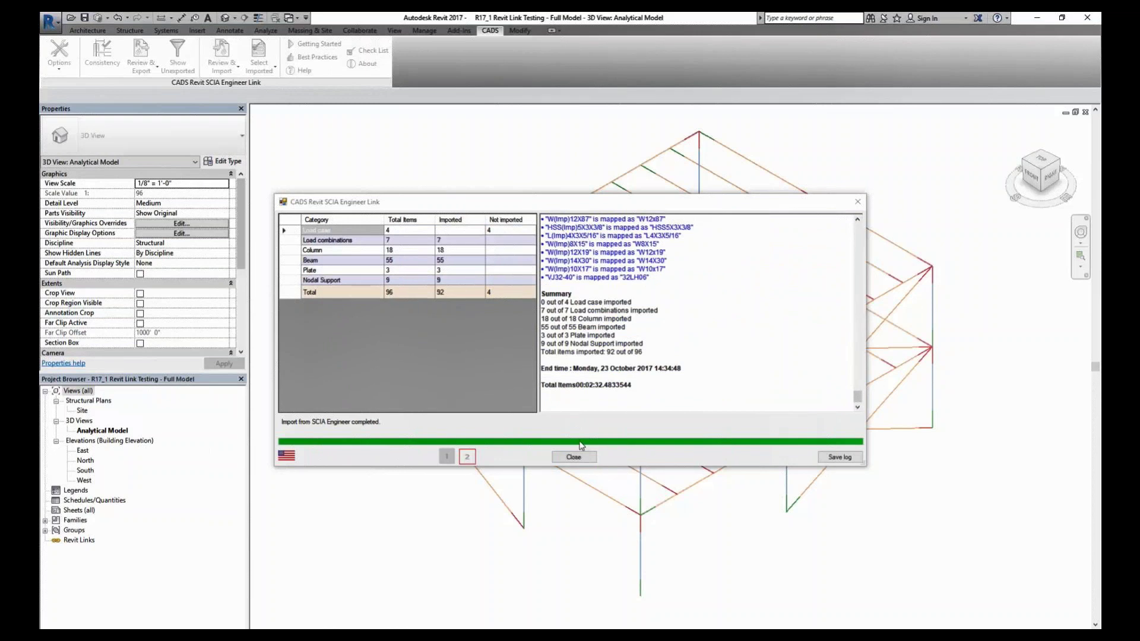
pyautogui.click(573, 457)
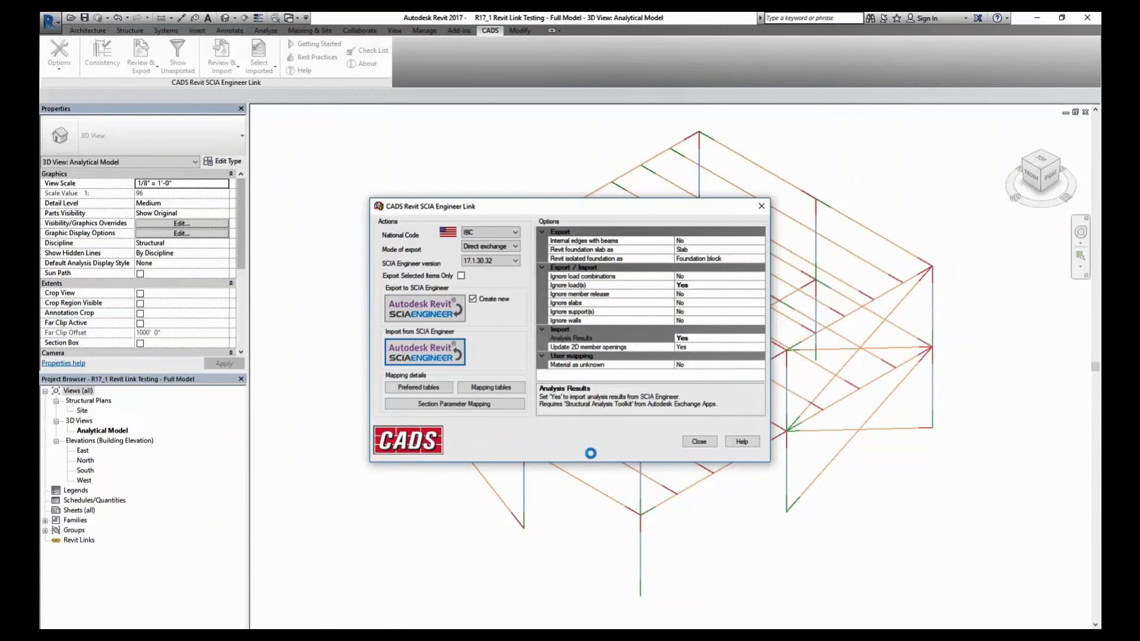
pyautogui.click(691, 442)
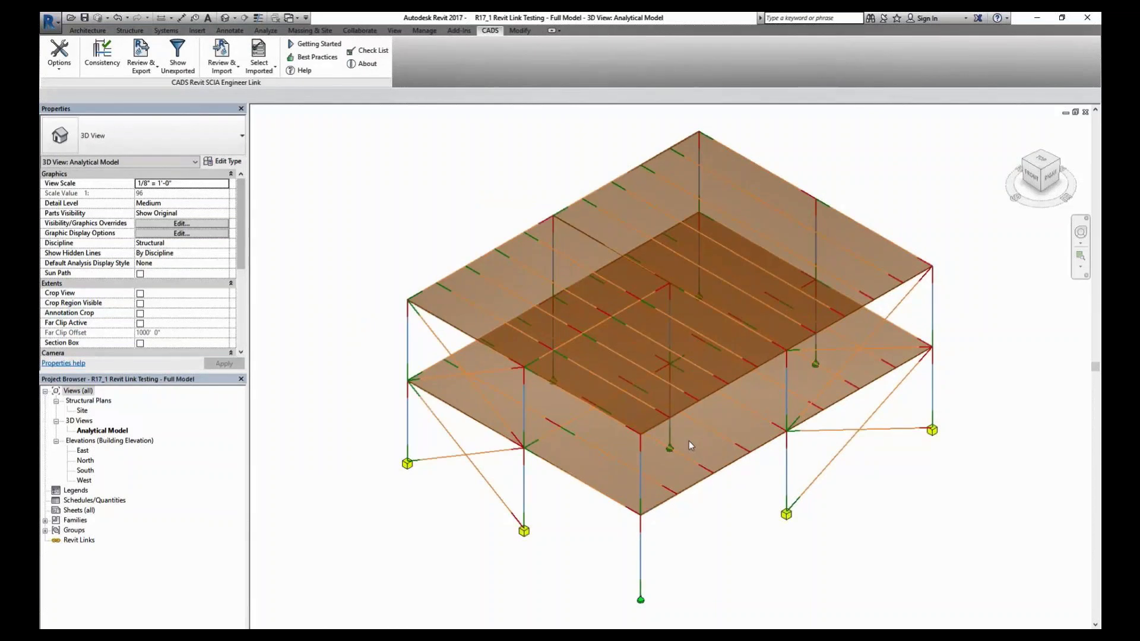
# Create structural plan views for Level 3 and Level 4
pyautogui.click(394, 30)
pyautogui.click(475, 70)
pyautogui.click(504, 132)
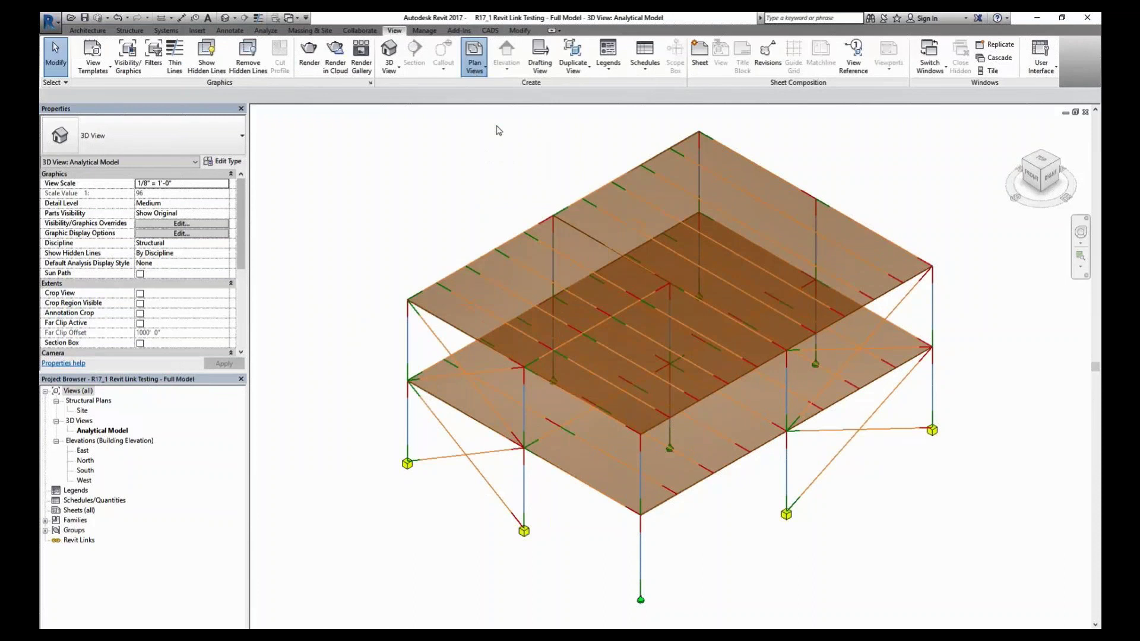
pyautogui.moveTo(541, 298); pyautogui.dragTo(541, 305)
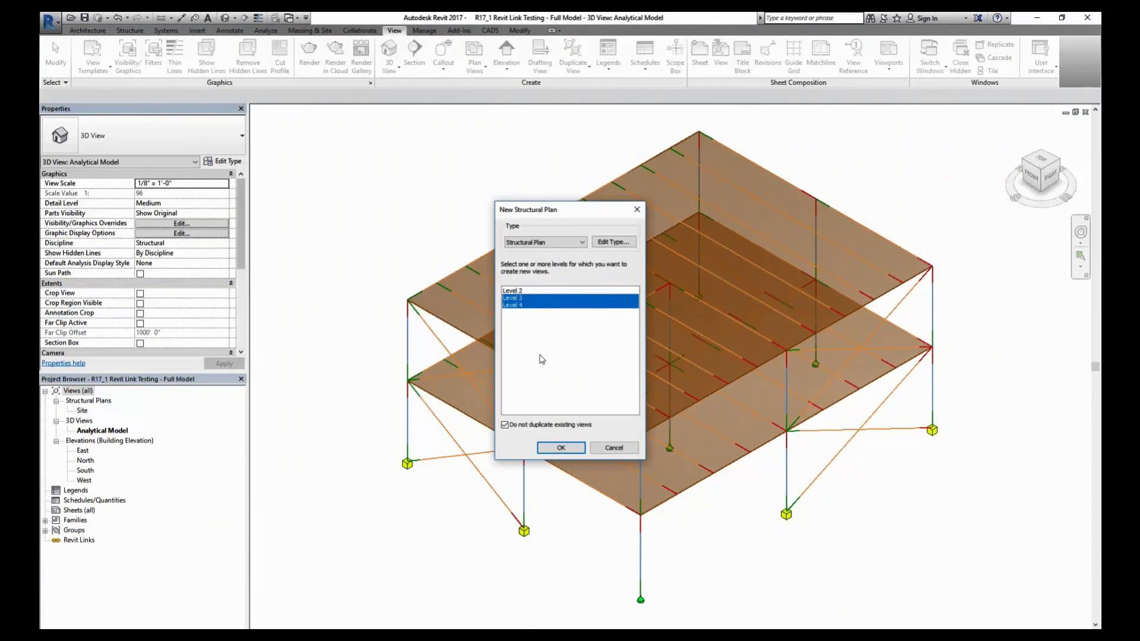
pyautogui.click(561, 448)
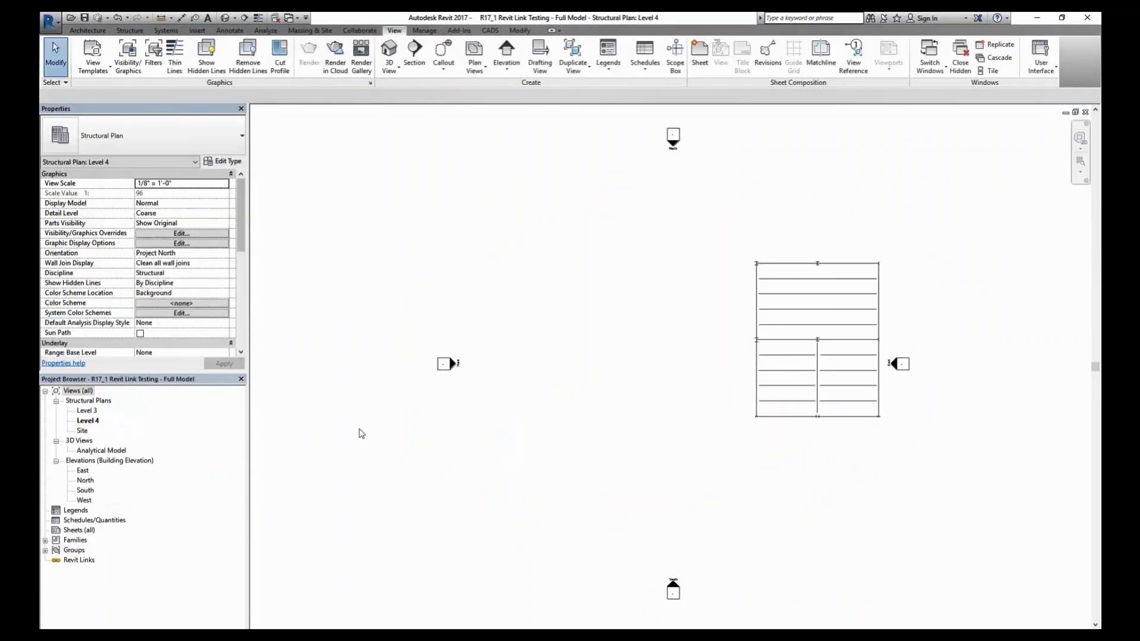
# Annotate all beams in the Level 3 plan with SCIA start and end force tags and the mid-span framing tag
pyautogui.doubleClick(92, 414)
pyautogui.scroll(5, 894, 363)
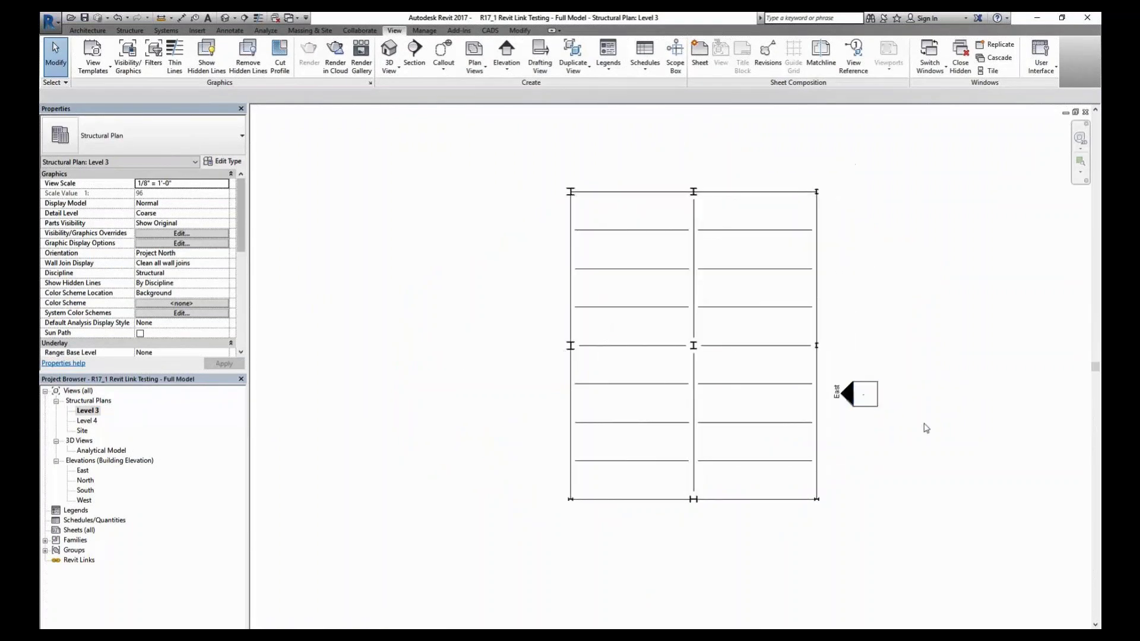
pyautogui.click(237, 30)
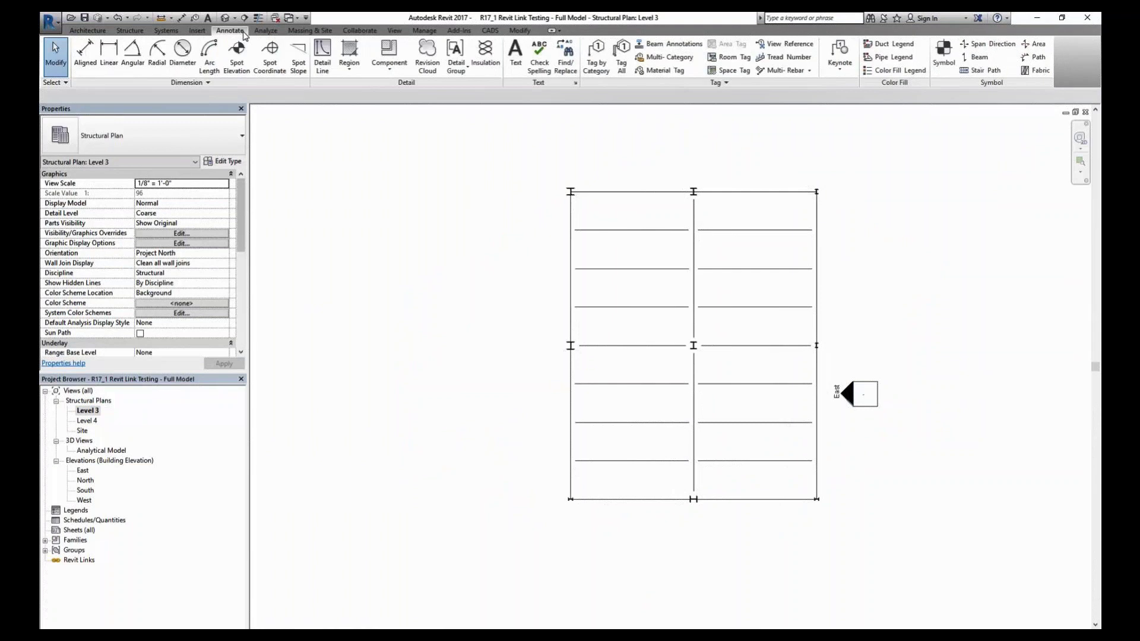
pyautogui.click(641, 46)
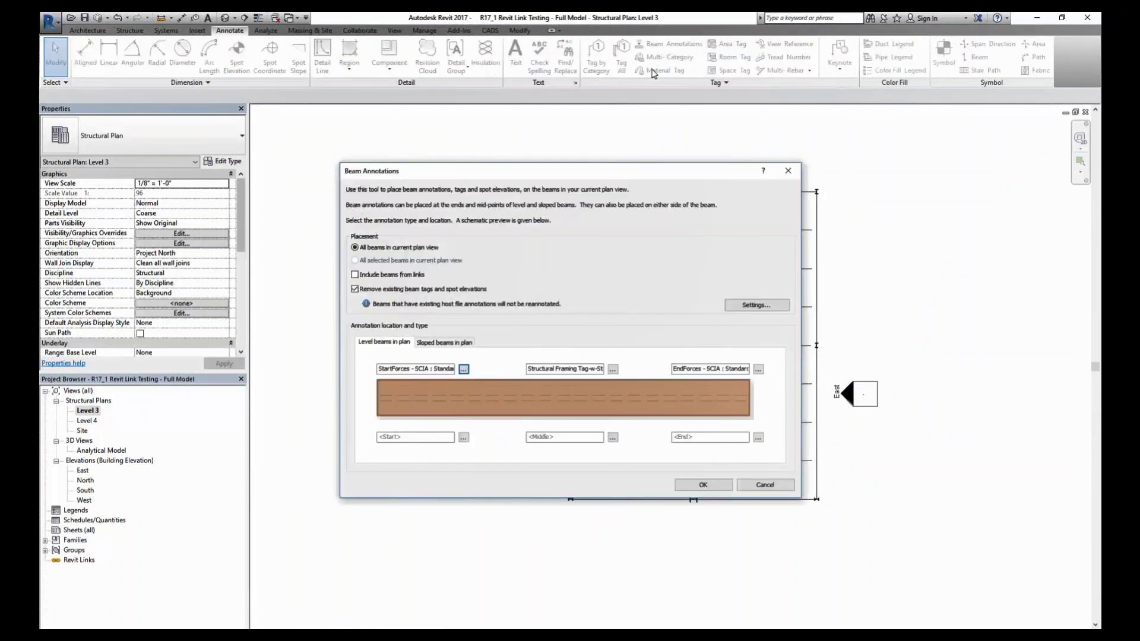
pyautogui.click(725, 483)
pyautogui.scroll(3, 653, 226)
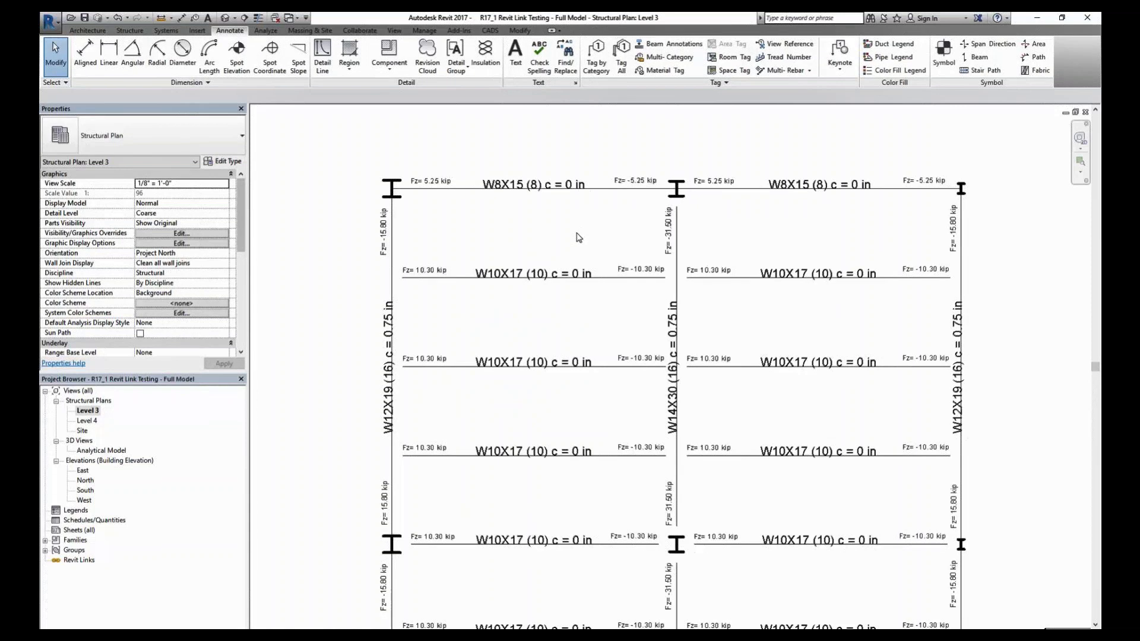
pyautogui.scroll(-4, 579, 236)
pyautogui.moveTo(854, 338); pyautogui.dragTo(837, 279, button='middle')
# For the Level 4 plan, remove the start and end force tags from the beam annotation settings
pyautogui.doubleClick(90, 421)
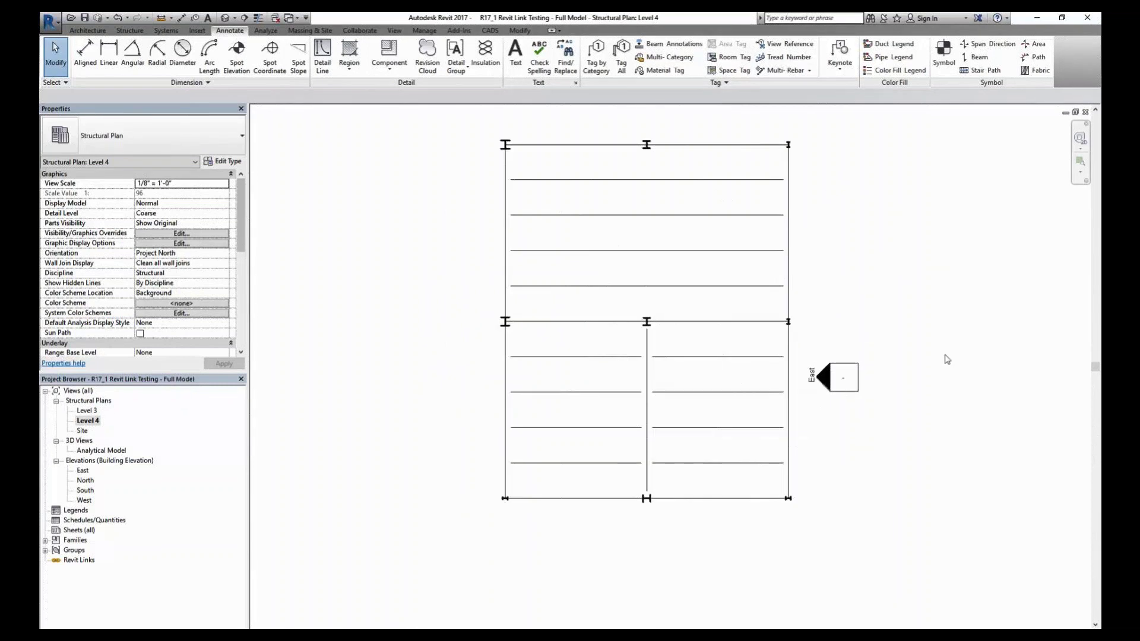
pyautogui.click(686, 46)
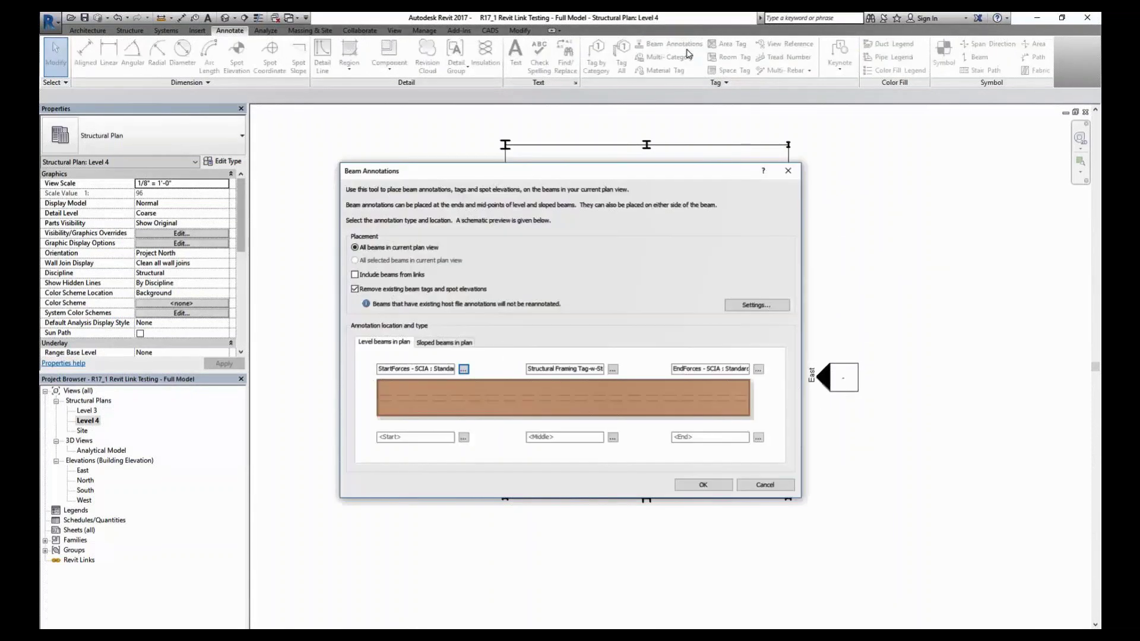
pyautogui.click(463, 370)
pyautogui.click(509, 250)
pyautogui.click(555, 433)
pyautogui.click(758, 369)
pyautogui.click(509, 250)
pyautogui.click(555, 433)
# Change the mid-span tag to a framing tag showing only the section name and annotate all Level 4 beams
pyautogui.click(613, 370)
pyautogui.click(612, 322)
pyautogui.click(607, 339)
pyautogui.click(562, 436)
pyautogui.click(691, 485)
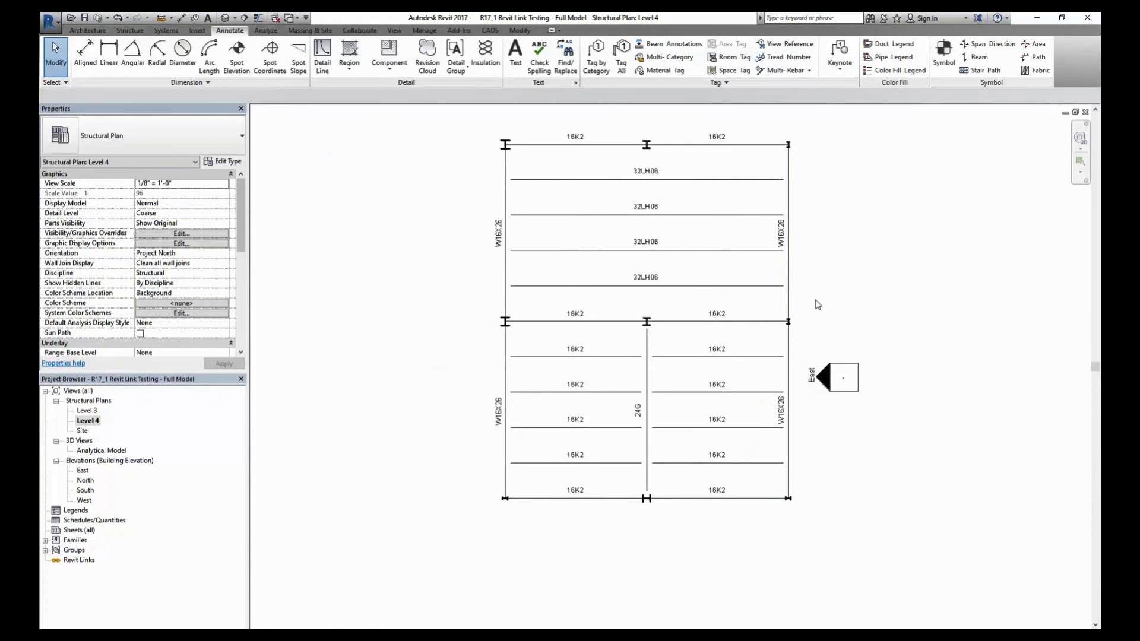
# Check the Comments property of the 24G joist girder and of a 16K2 joist framing into it
pyautogui.click(647, 409)
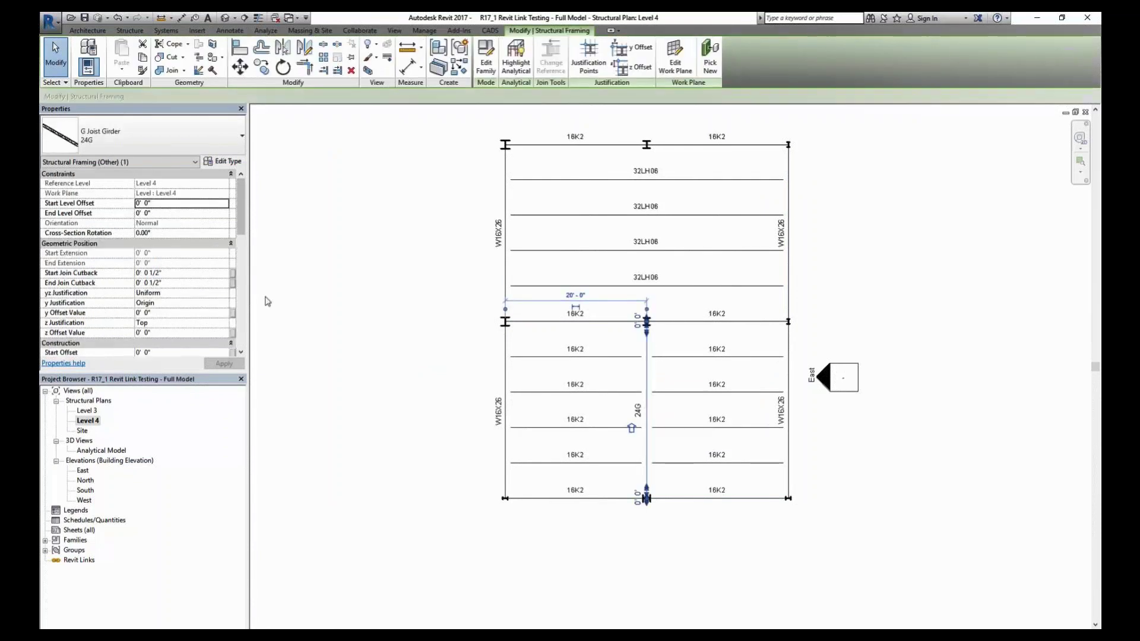
pyautogui.moveTo(241, 214); pyautogui.dragTo(242, 302)
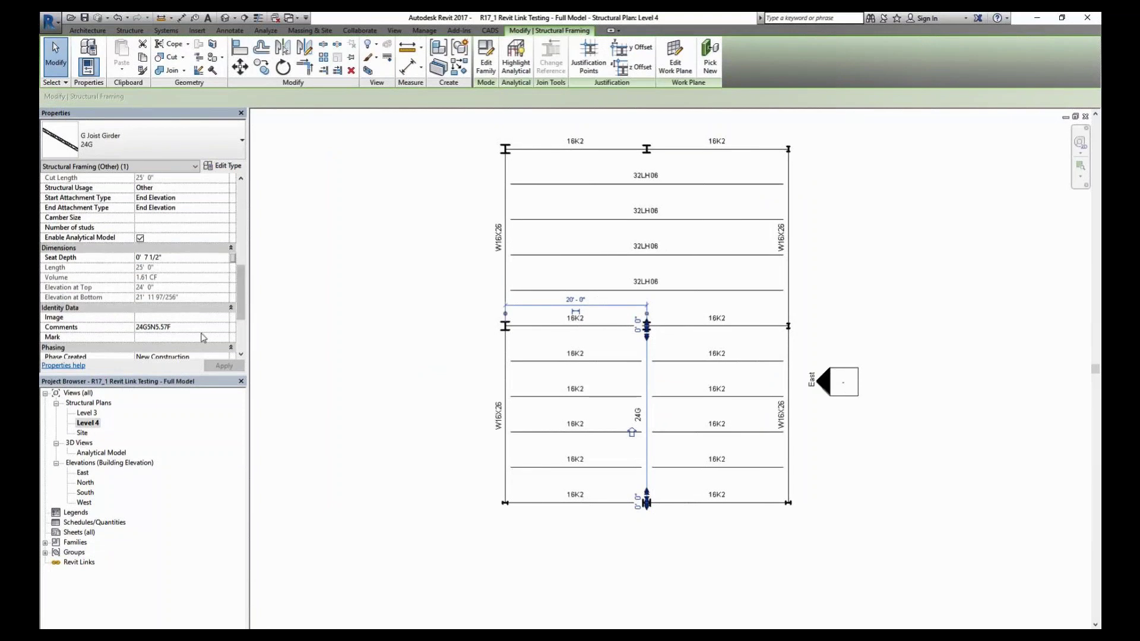
pyautogui.click(330, 346)
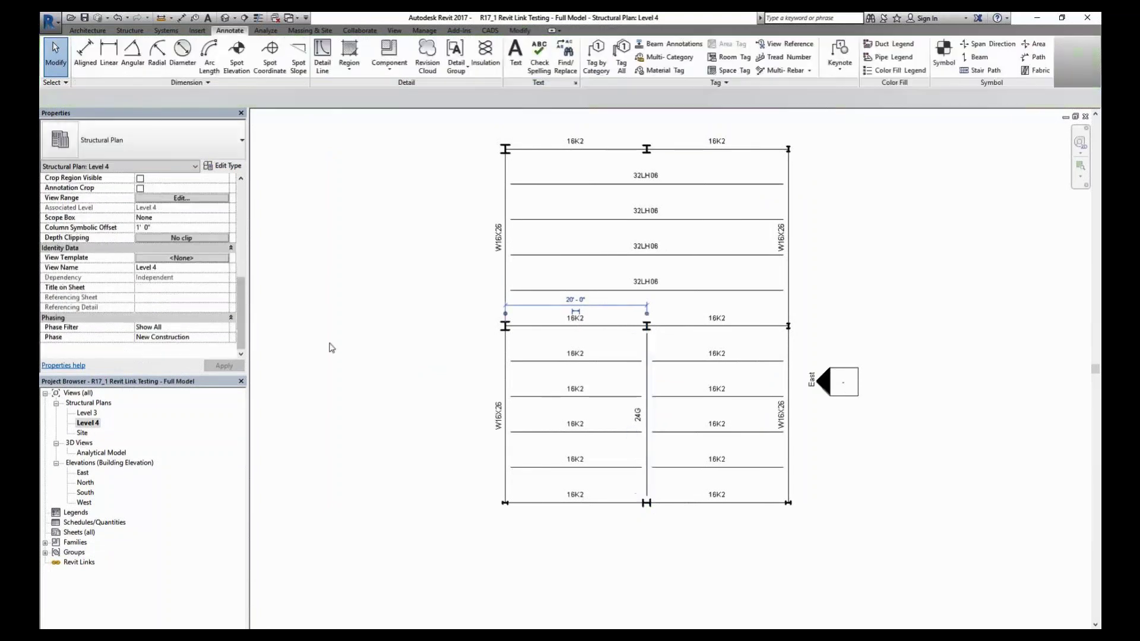
pyautogui.click(553, 433)
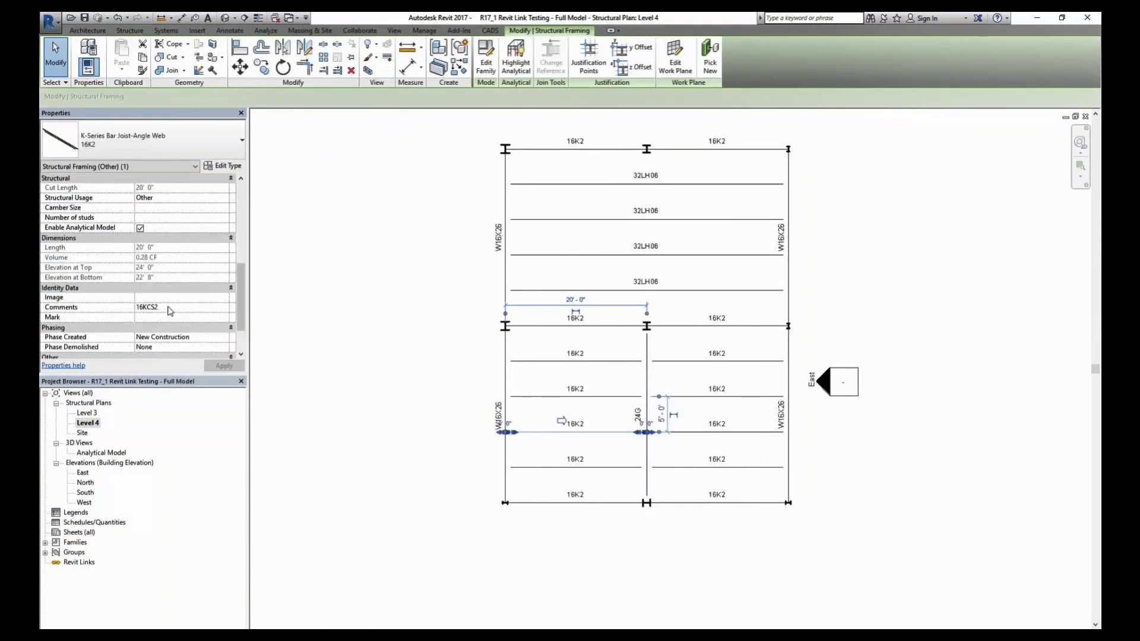
# Check the Comments property of the first 16K2 joist south of the middle column line in the east bay
pyautogui.press('Escape')
pyautogui.click(714, 362)
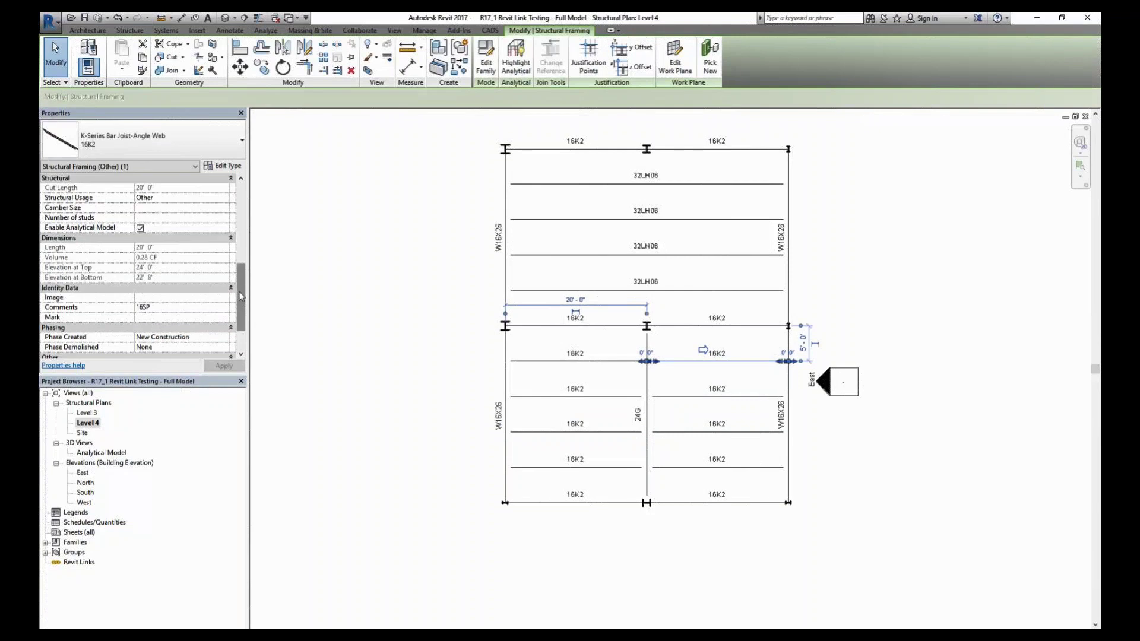
pyautogui.press('Escape')
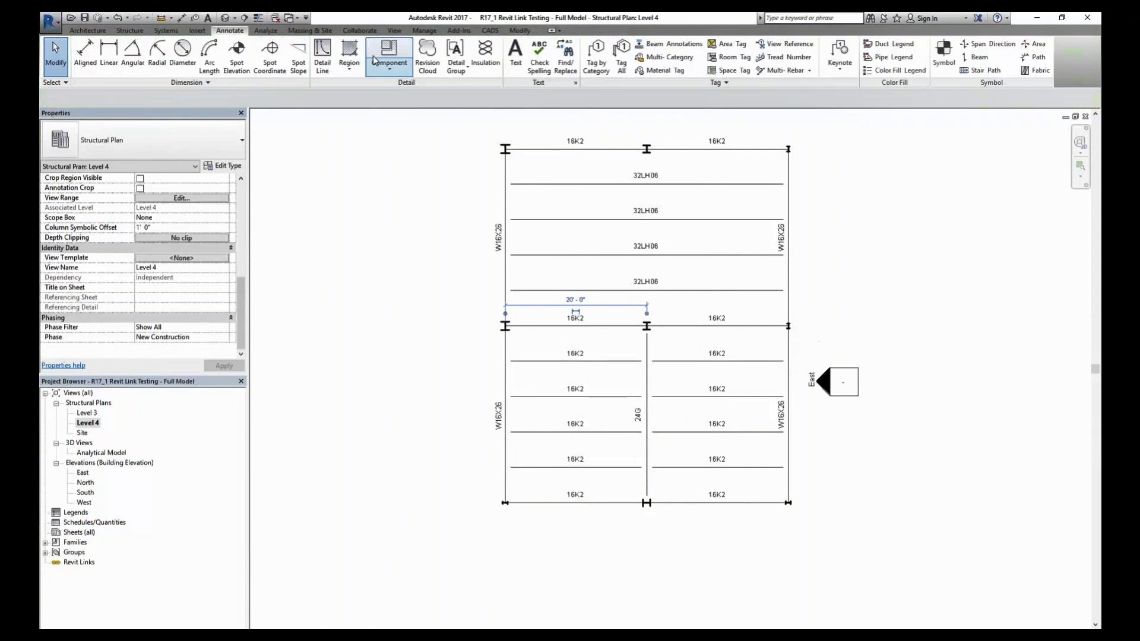
# Open the default 3D view of the building and switch its visual style from wireframe to hidden line
pyautogui.click(394, 31)
pyautogui.click(390, 68)
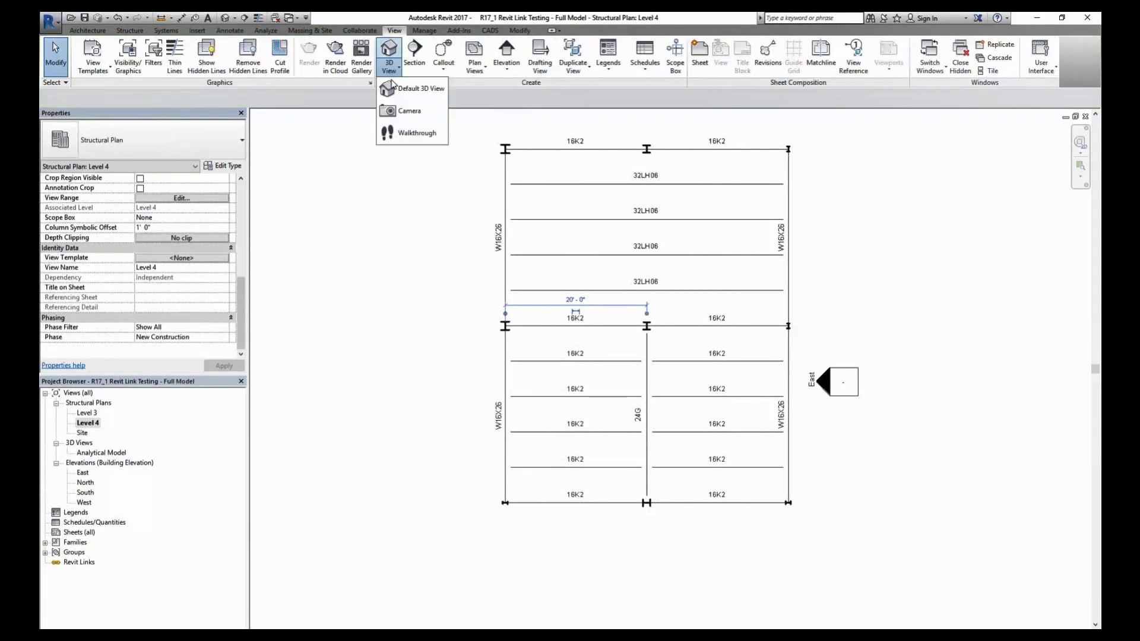
pyautogui.click(394, 88)
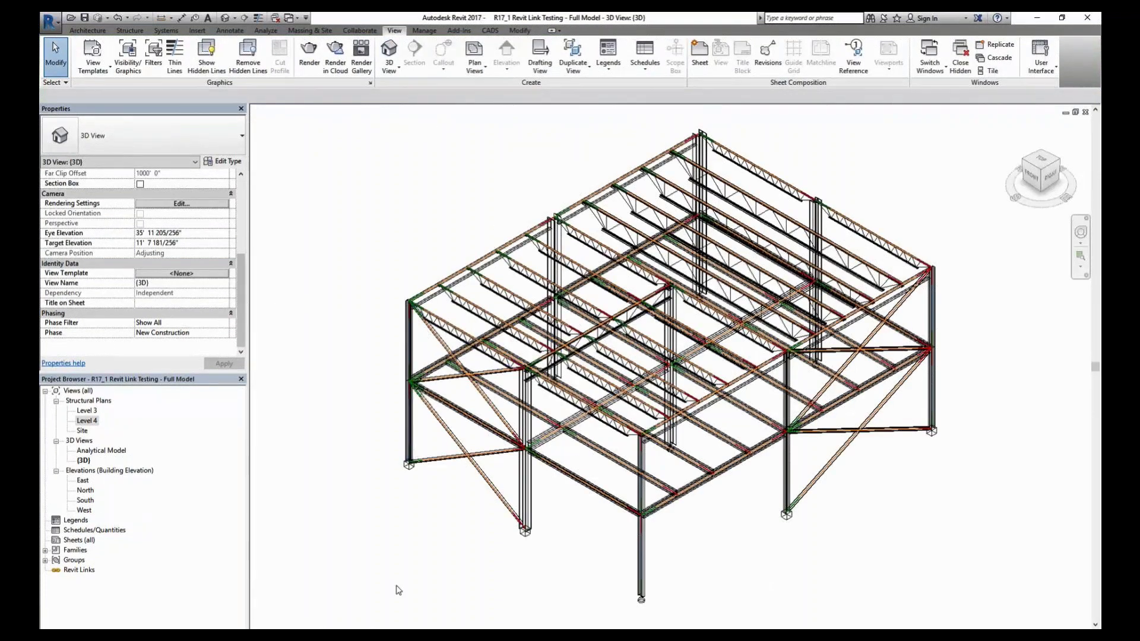
pyautogui.click(310, 634)
pyautogui.click(319, 579)
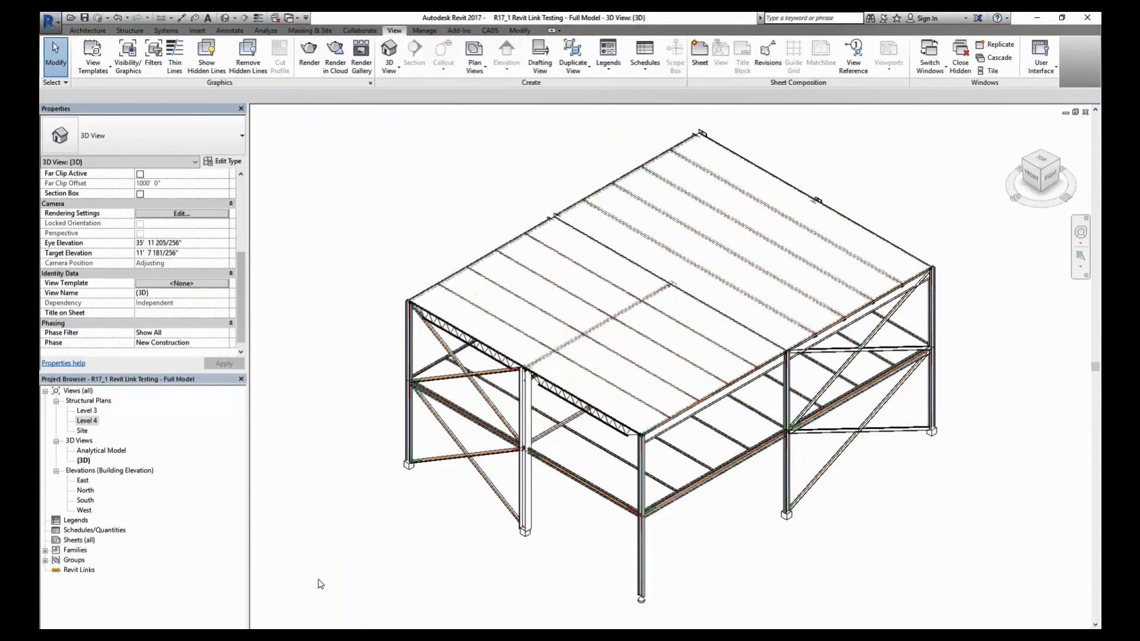
# Inspect the floor type and properties of the lower-level slab and of the roof deck over the front bays
pyautogui.press('Tab')
pyautogui.click(446, 399)
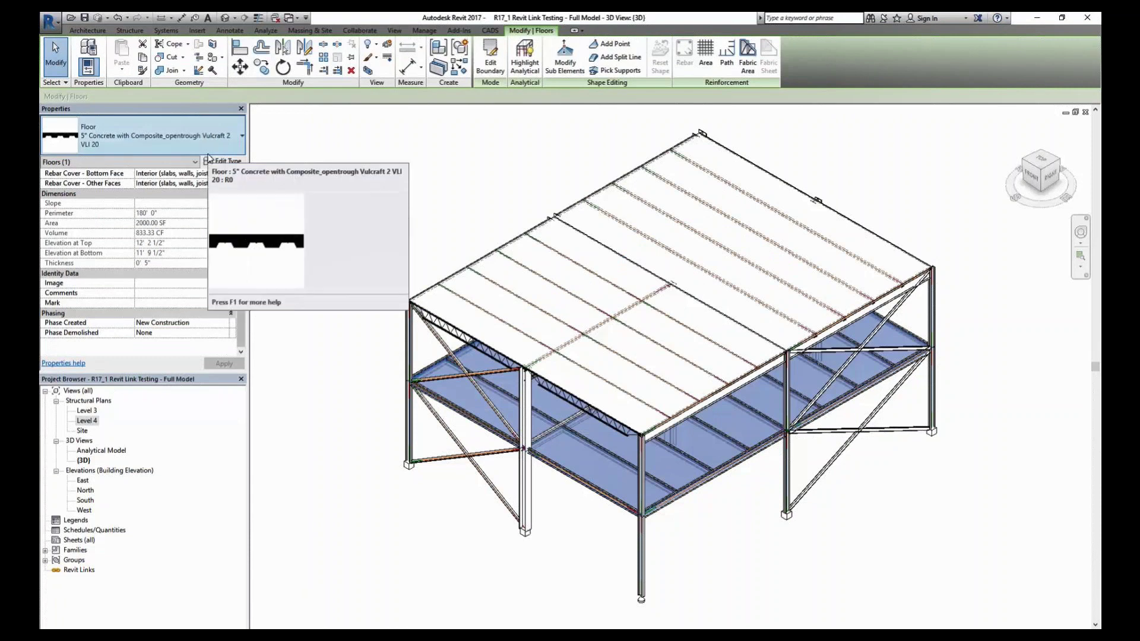
pyautogui.click(392, 297)
pyautogui.click(414, 307)
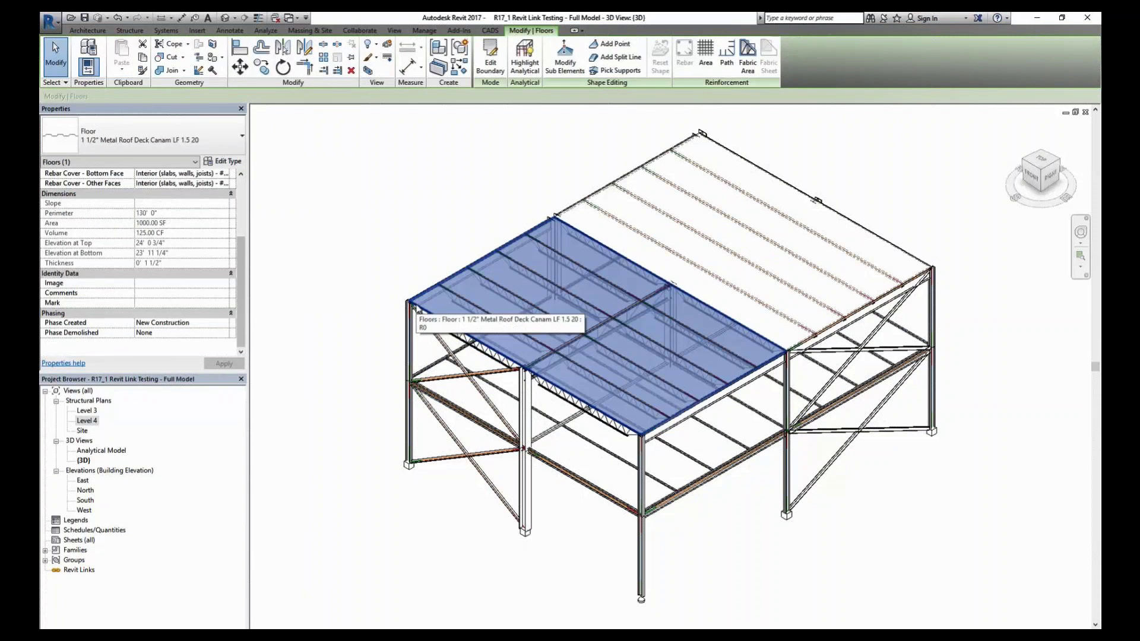
pyautogui.press('Escape')
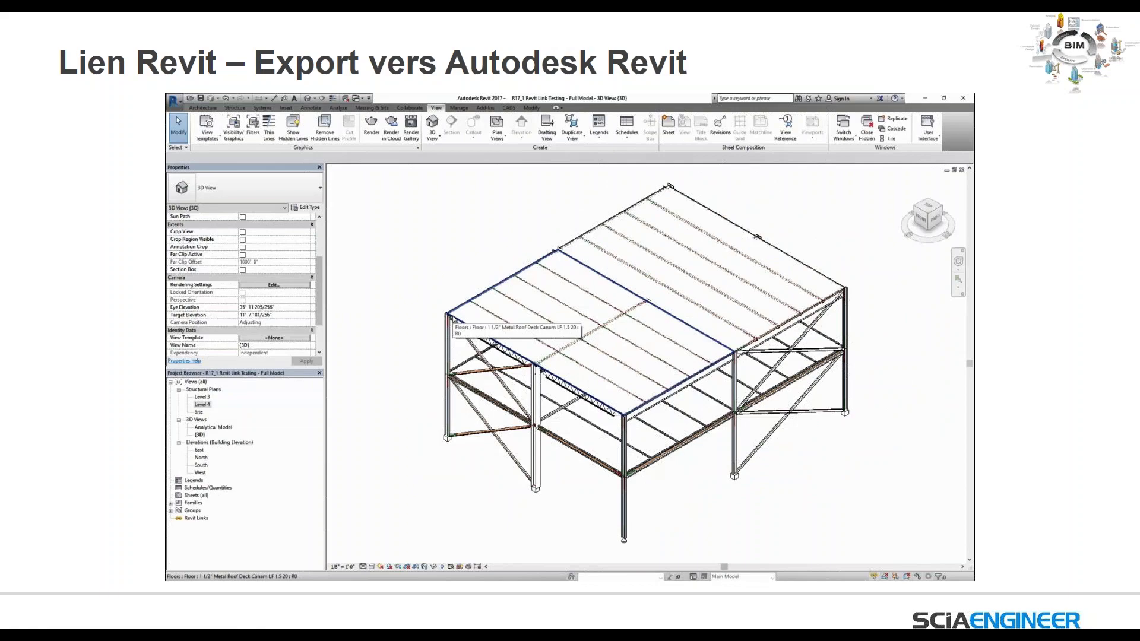